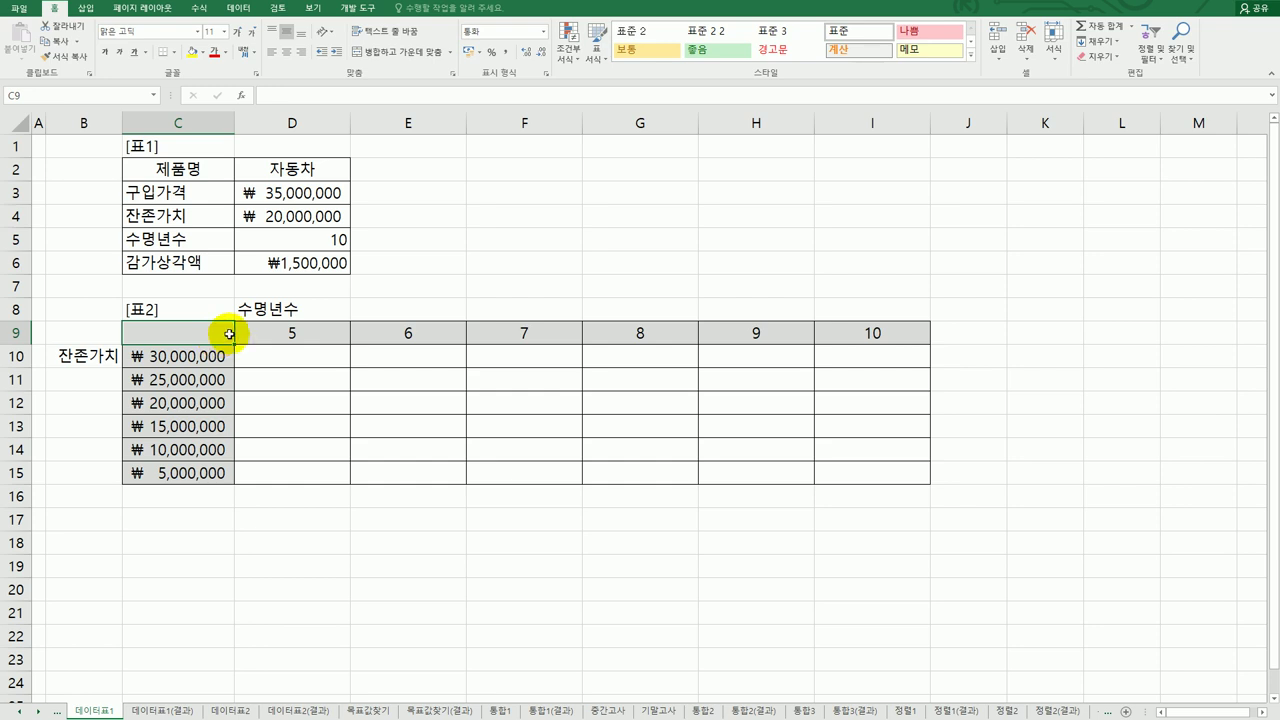
Step: Examine the car's purchase price, salvage value, useful life and depreciation formula in [표1], and the empty [표2] grid D10:I15
click(306, 193)
drag(306, 193, 304, 263)
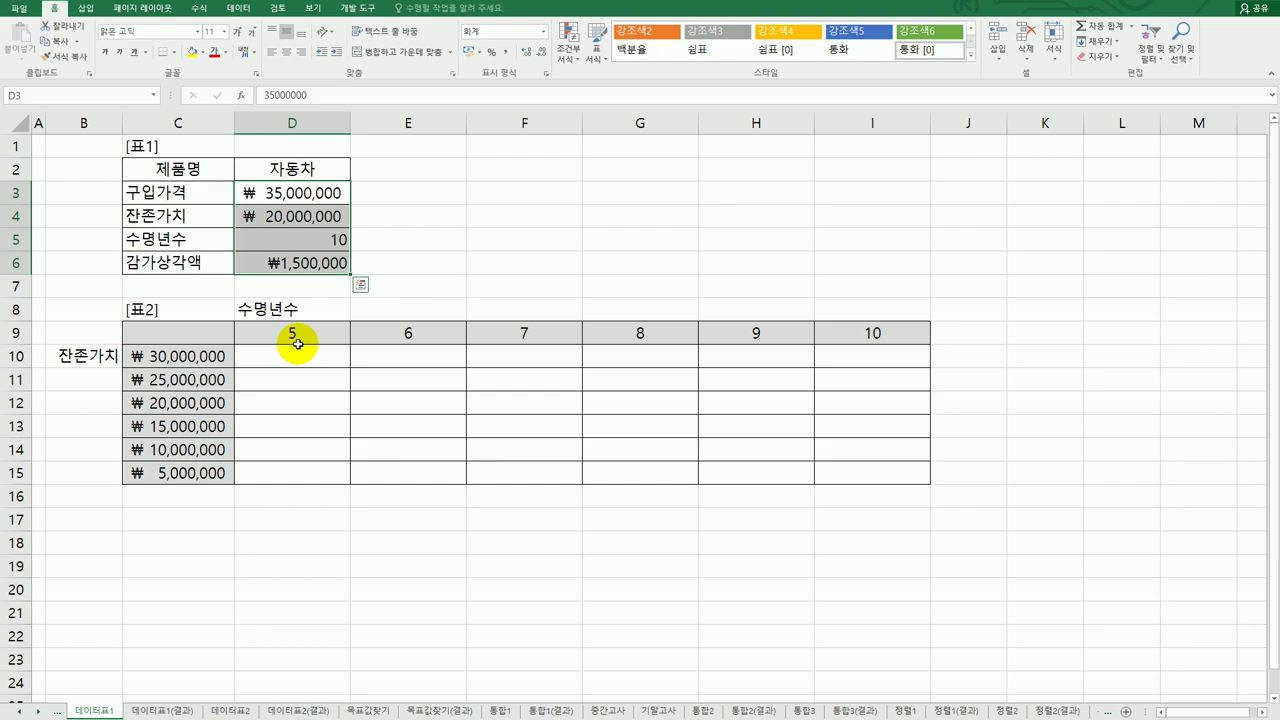
click(300, 263)
drag(316, 366, 853, 471)
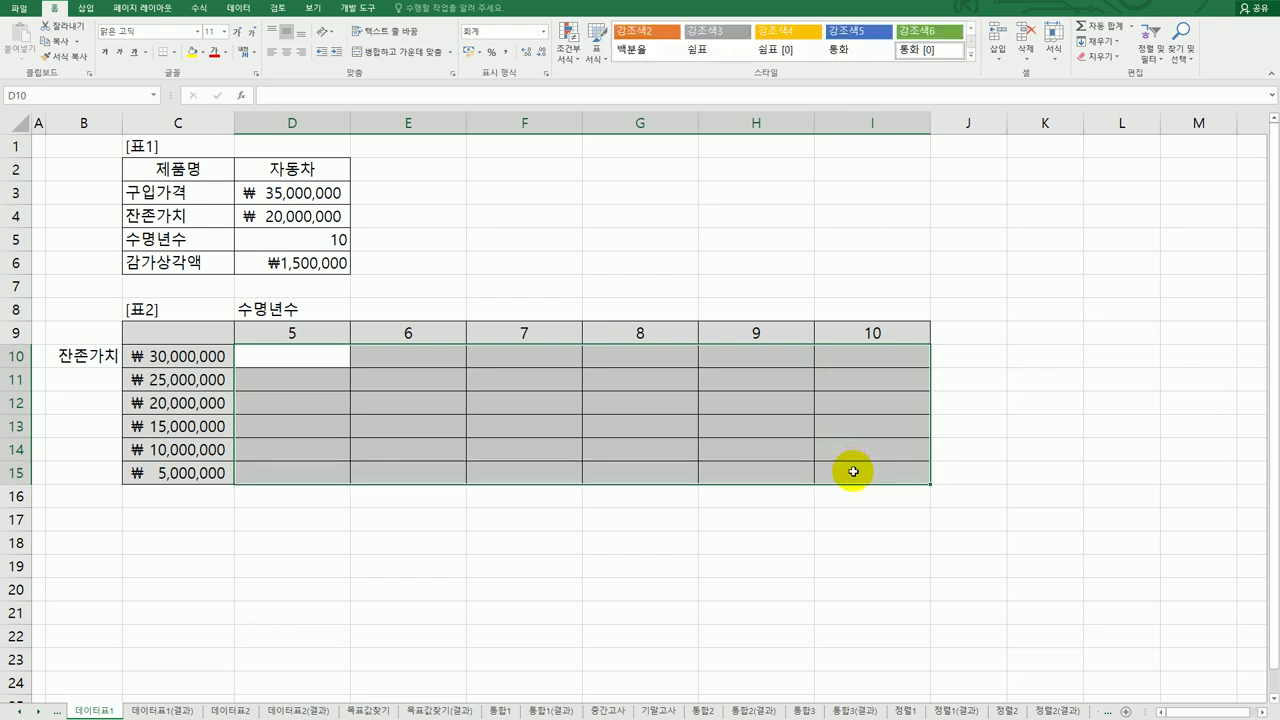
click(180, 148)
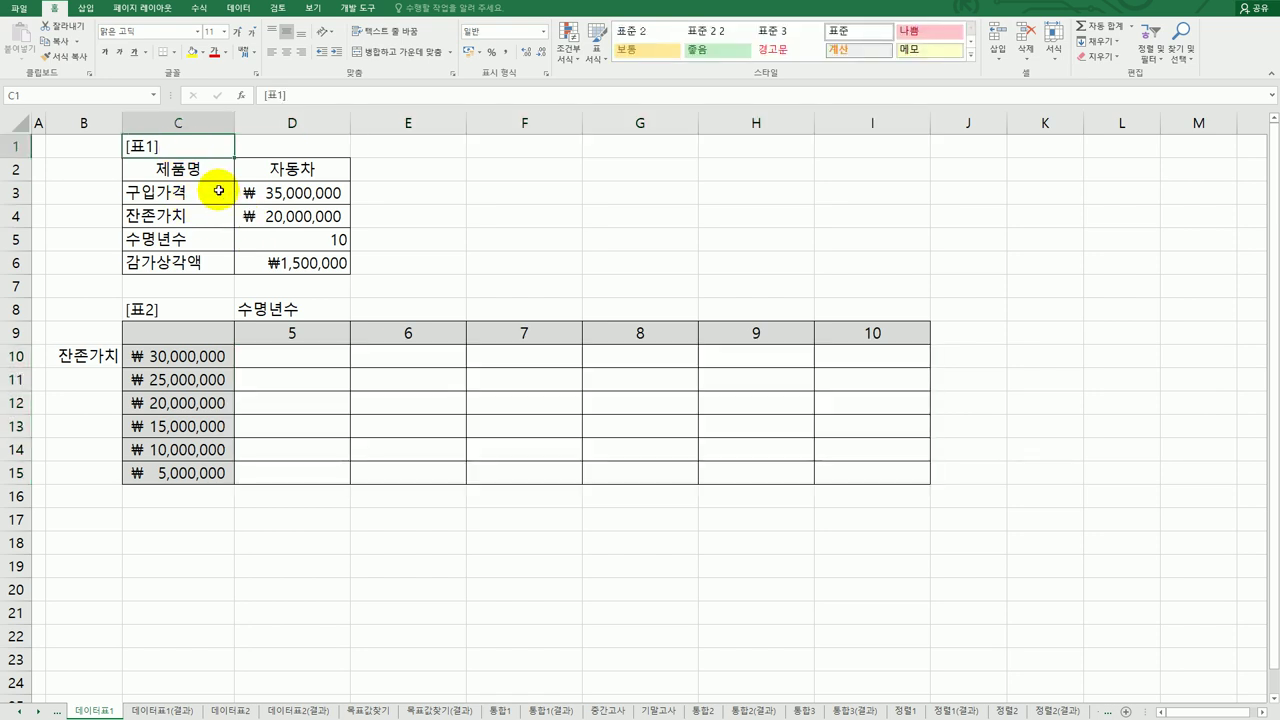
click(278, 169)
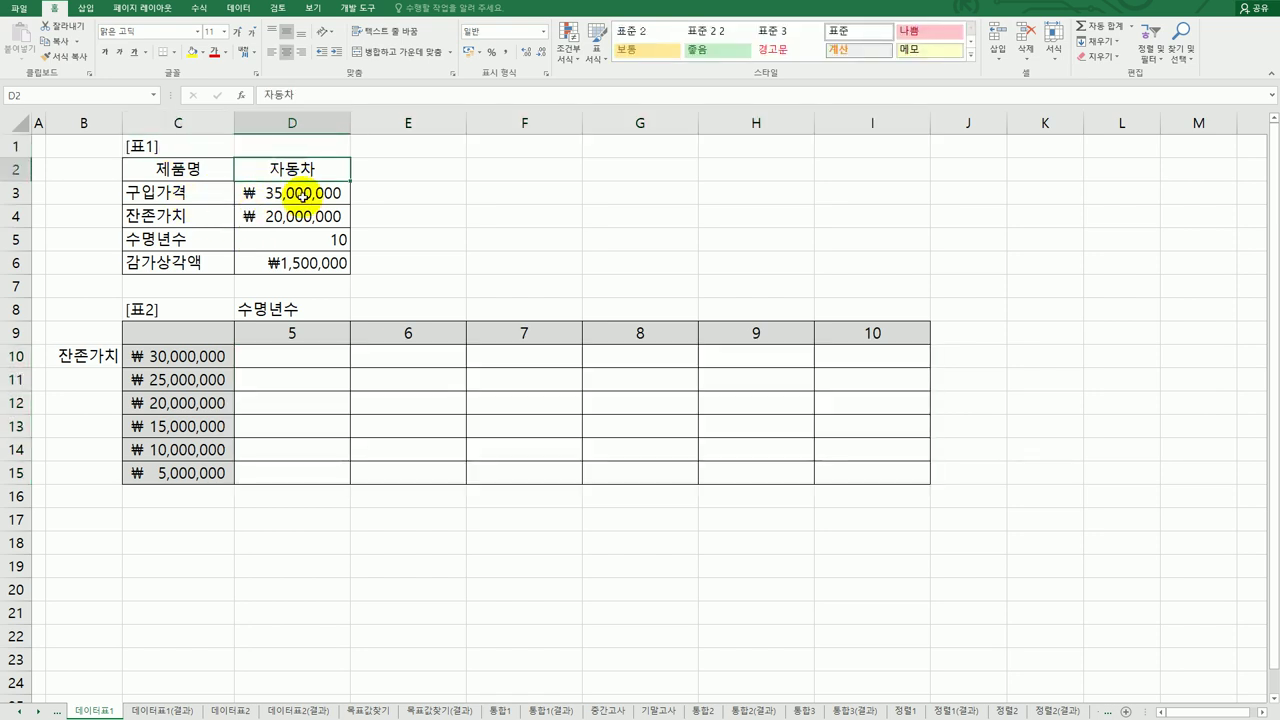
click(303, 195)
click(298, 214)
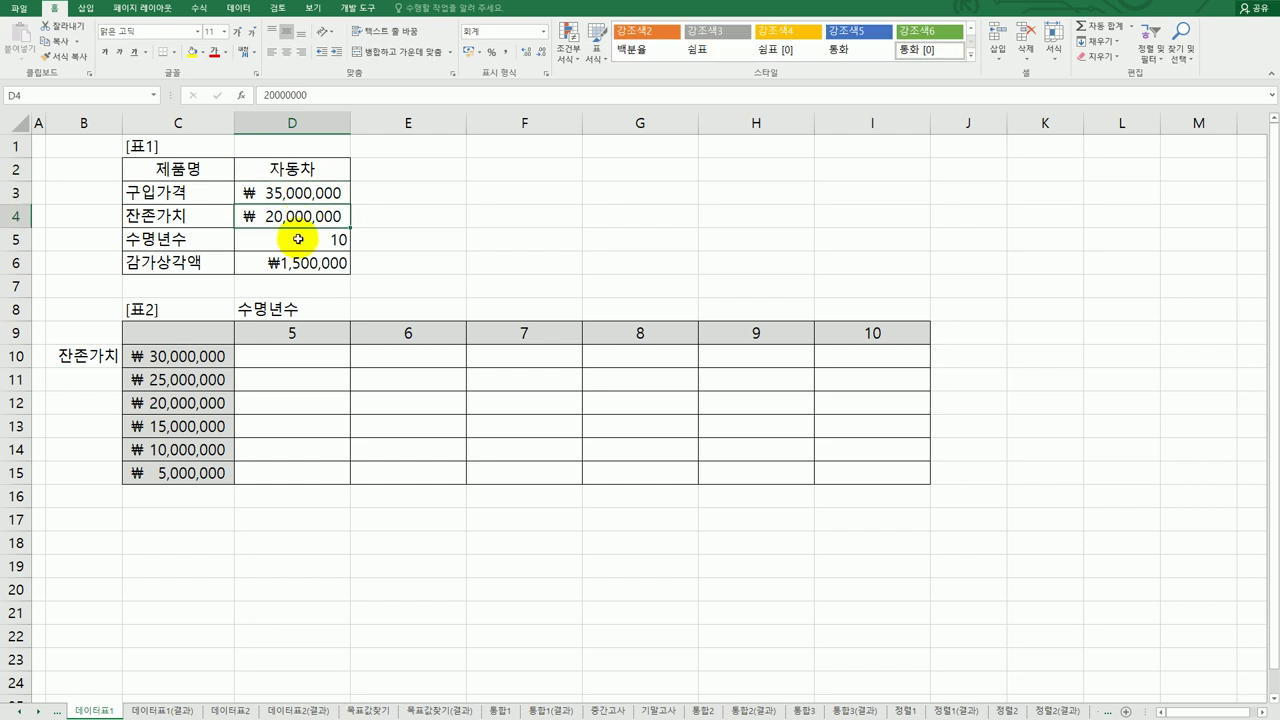
click(298, 239)
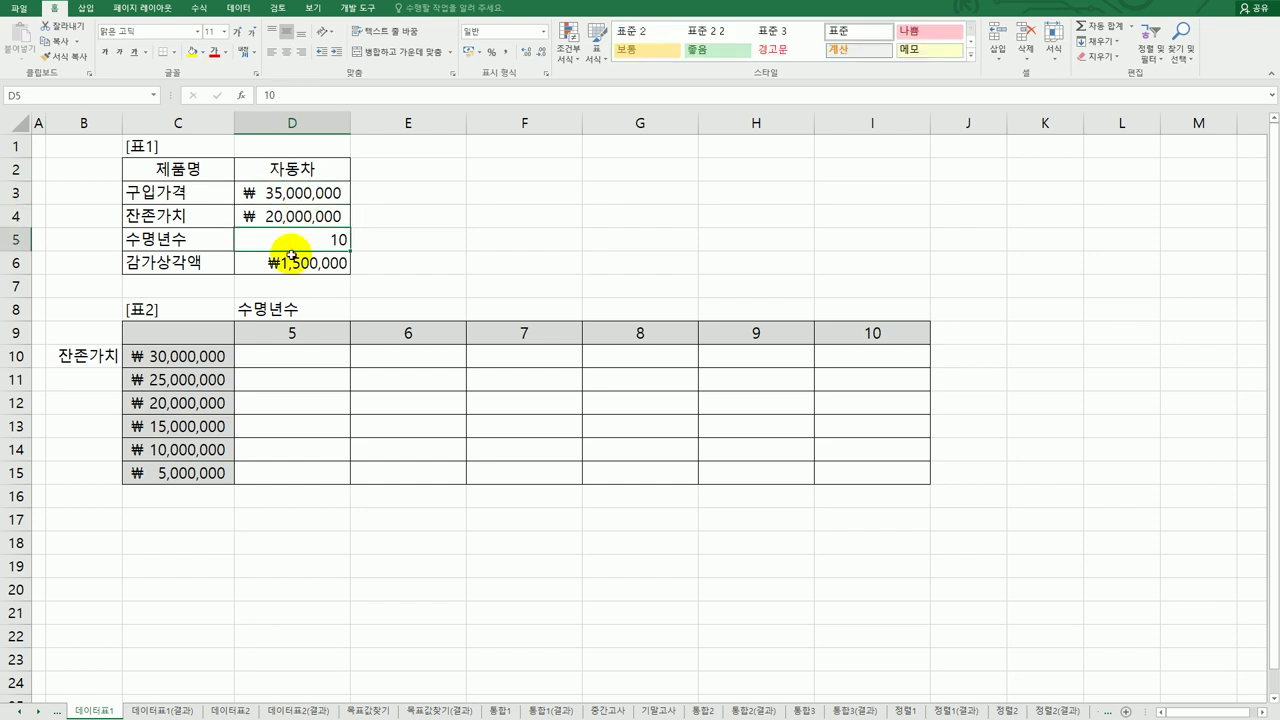
click(300, 262)
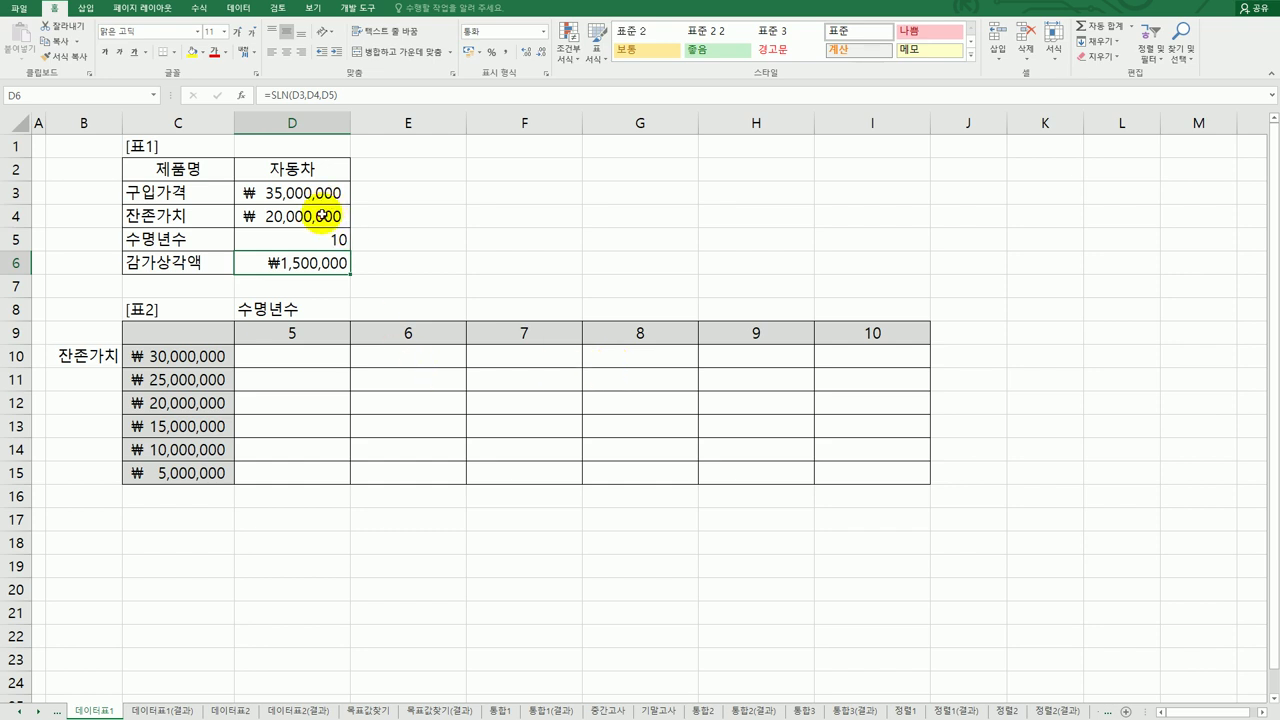
Step: Examine how the salvage values in C10:C15 and useful lives in D9:I9 correspond to D4, D5 and the depreciation formula in D6
click(322, 216)
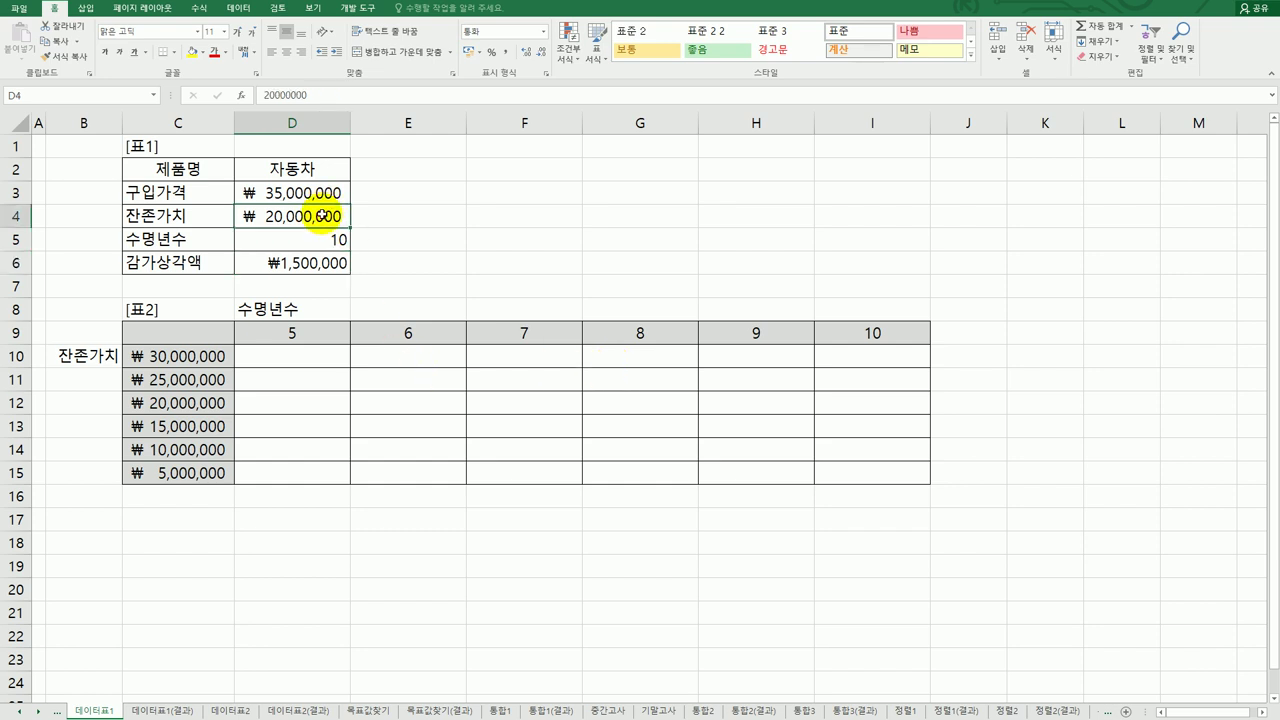
click(210, 358)
click(208, 476)
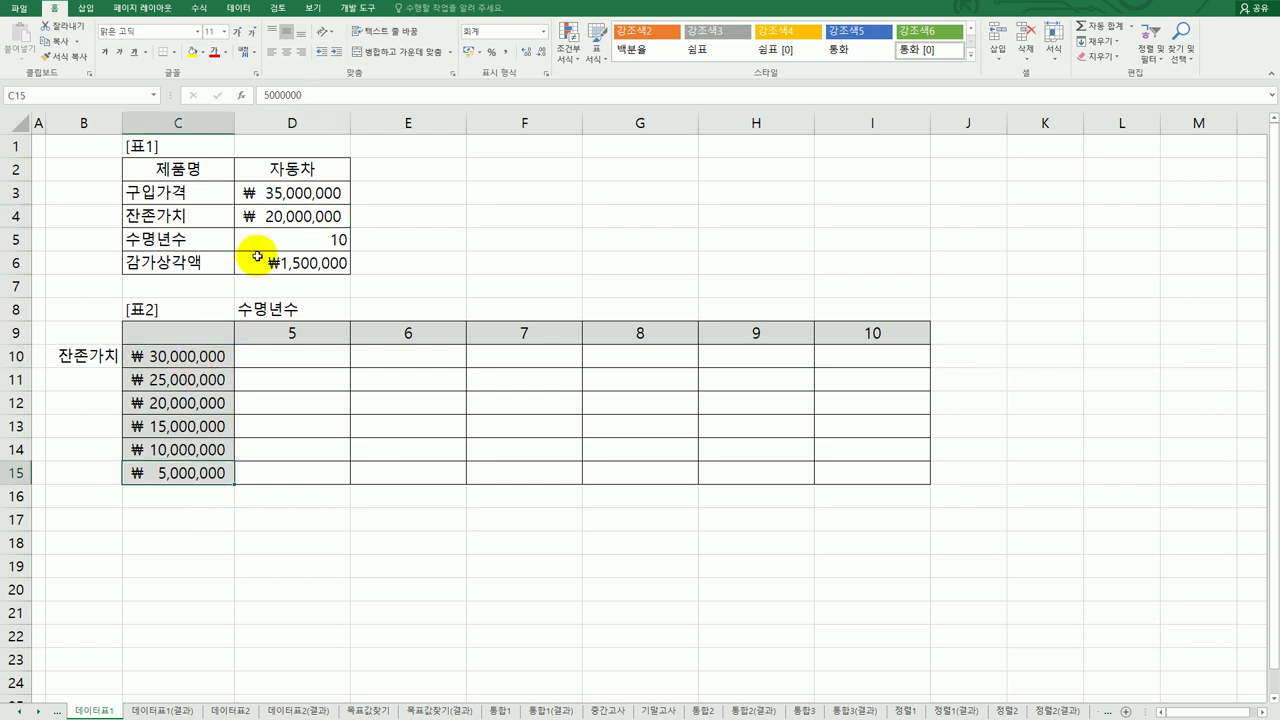
click(283, 238)
click(310, 335)
click(890, 332)
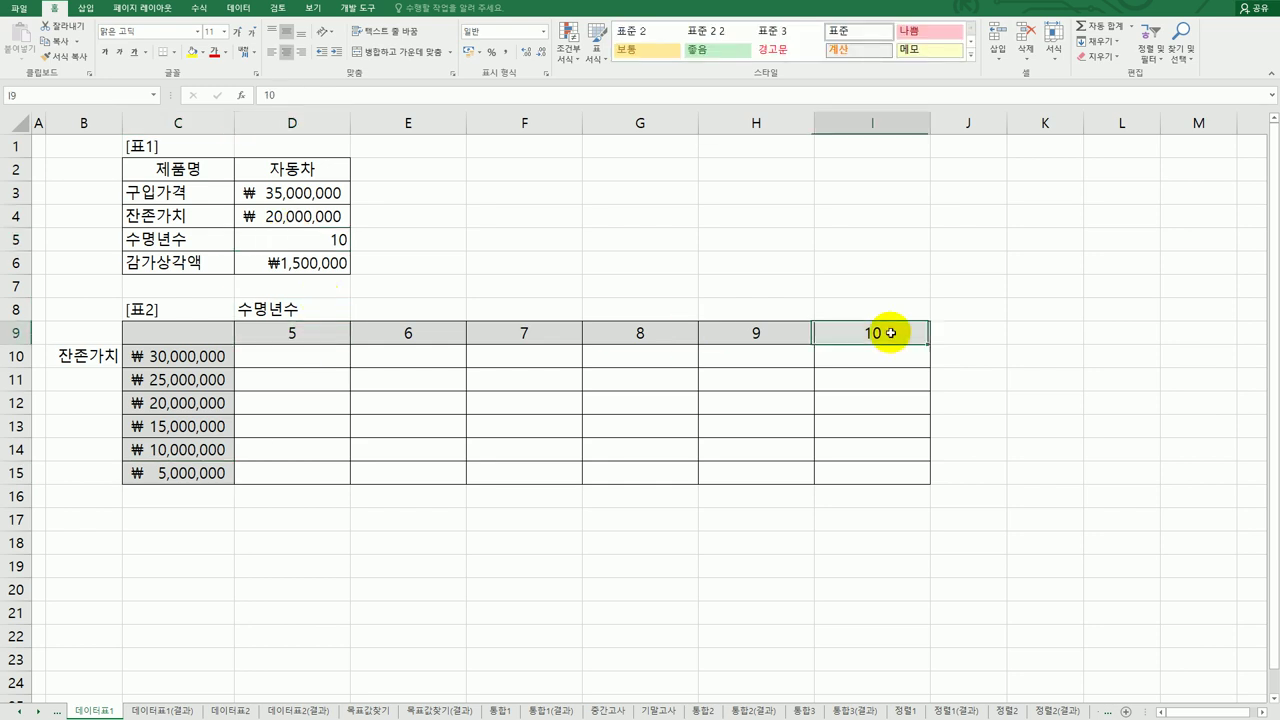
click(334, 352)
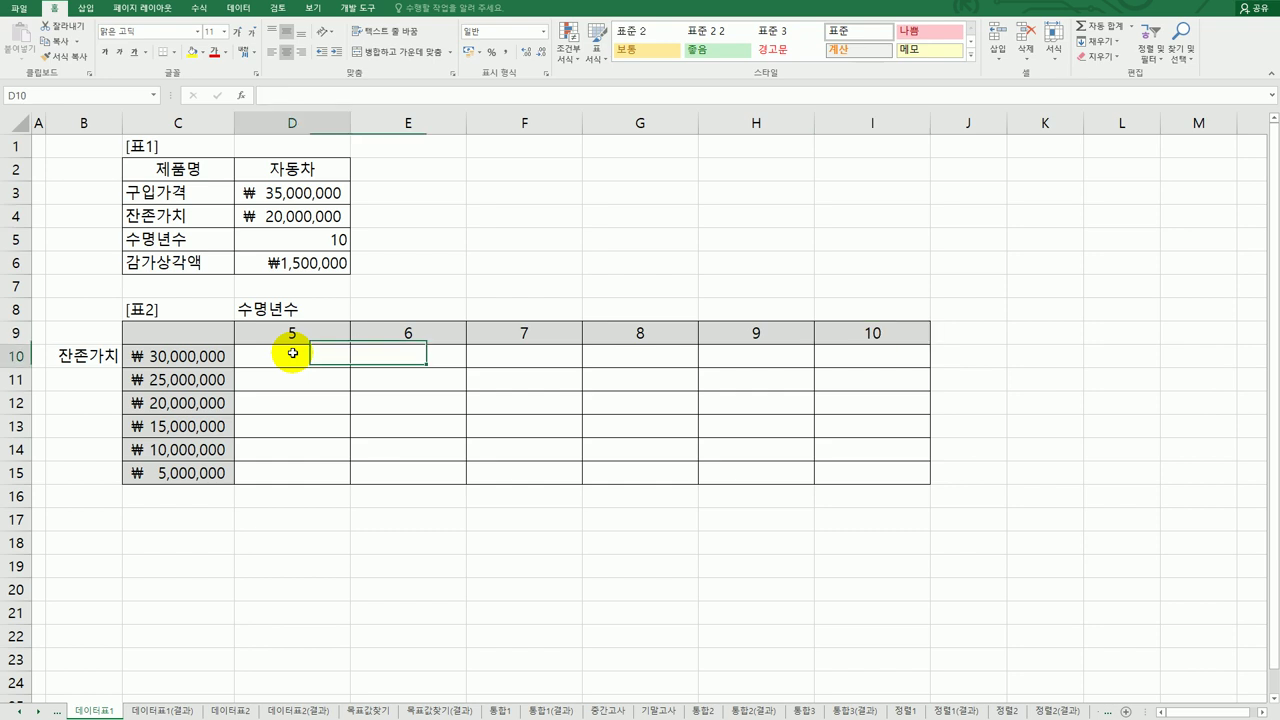
click(305, 263)
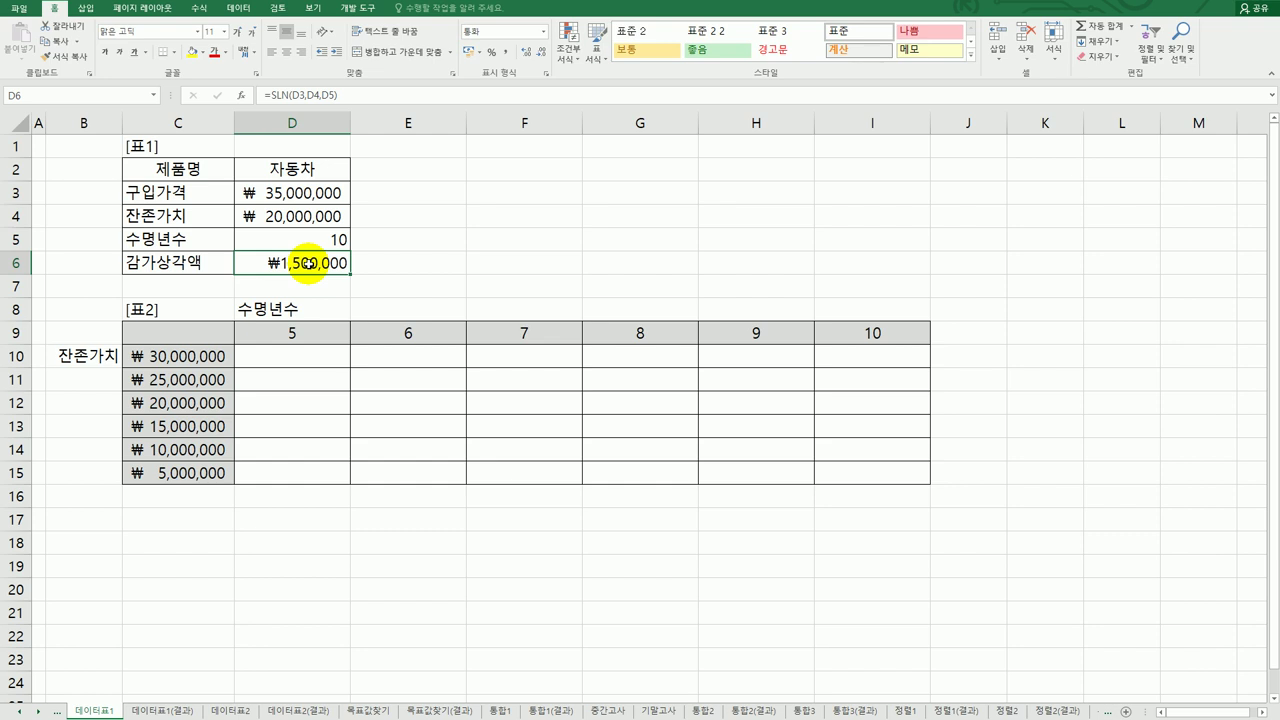
drag(300, 334, 866, 323)
drag(200, 354, 196, 481)
click(187, 331)
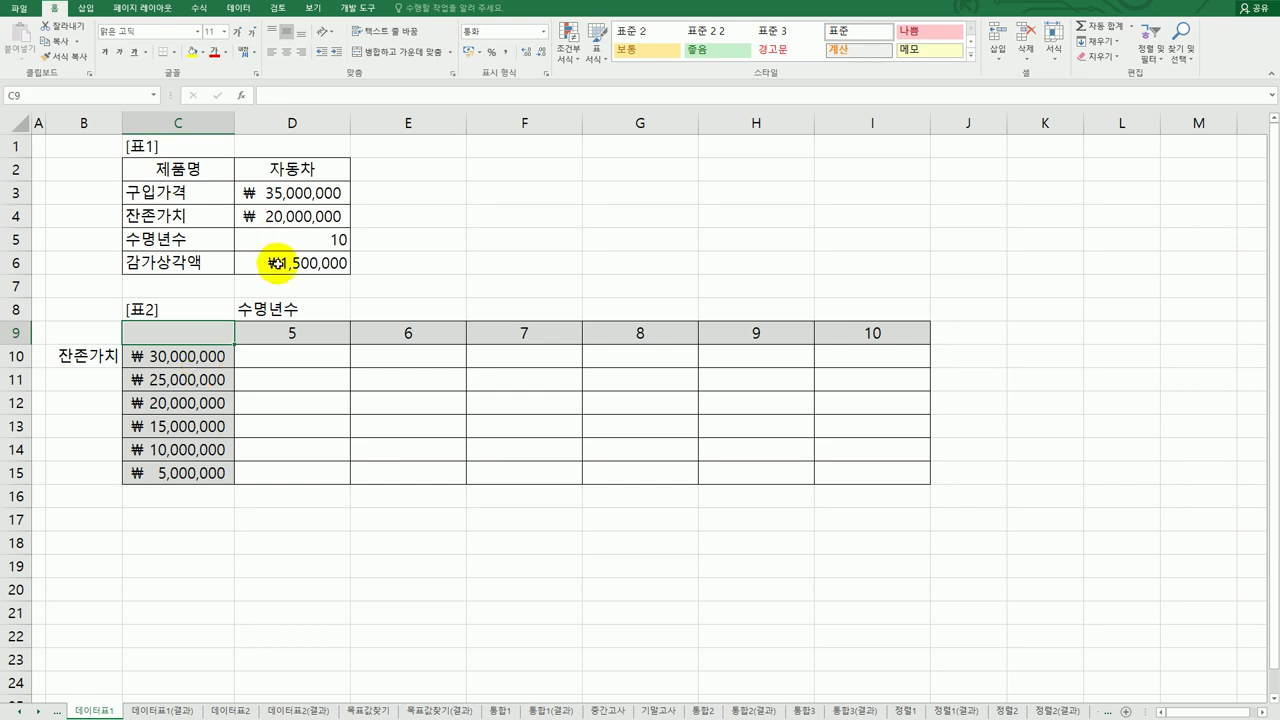
click(277, 263)
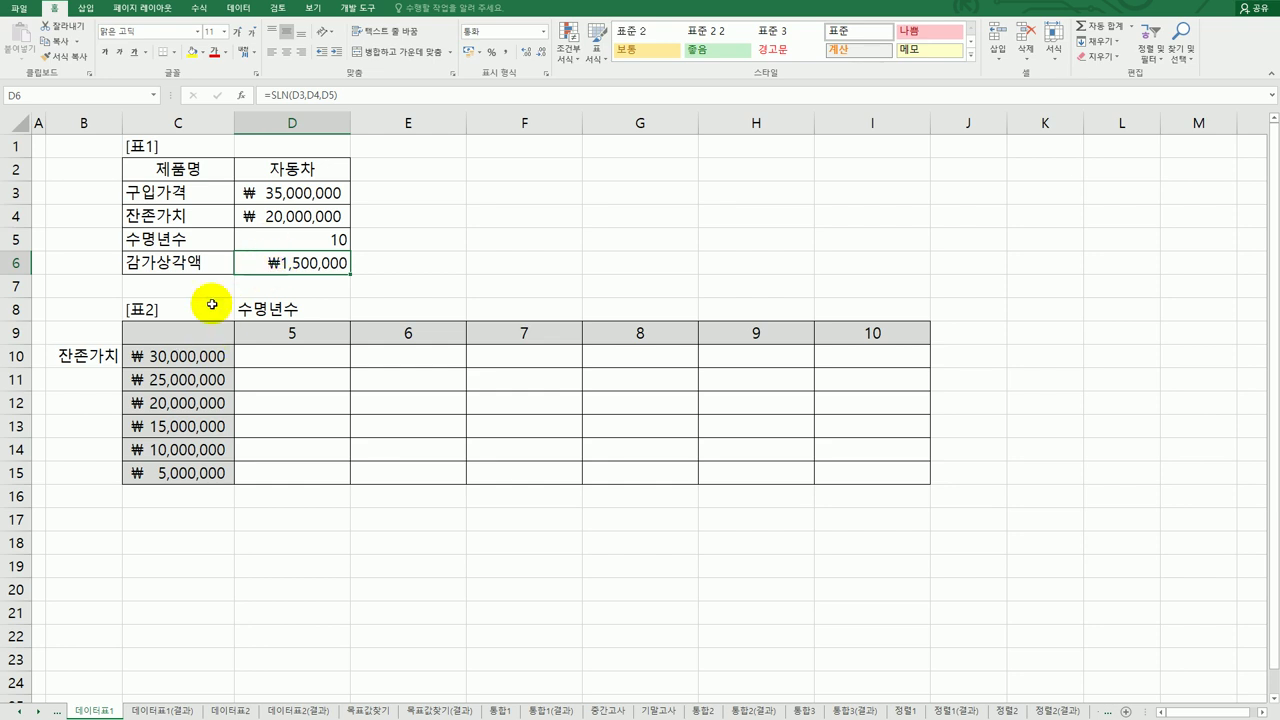
click(187, 340)
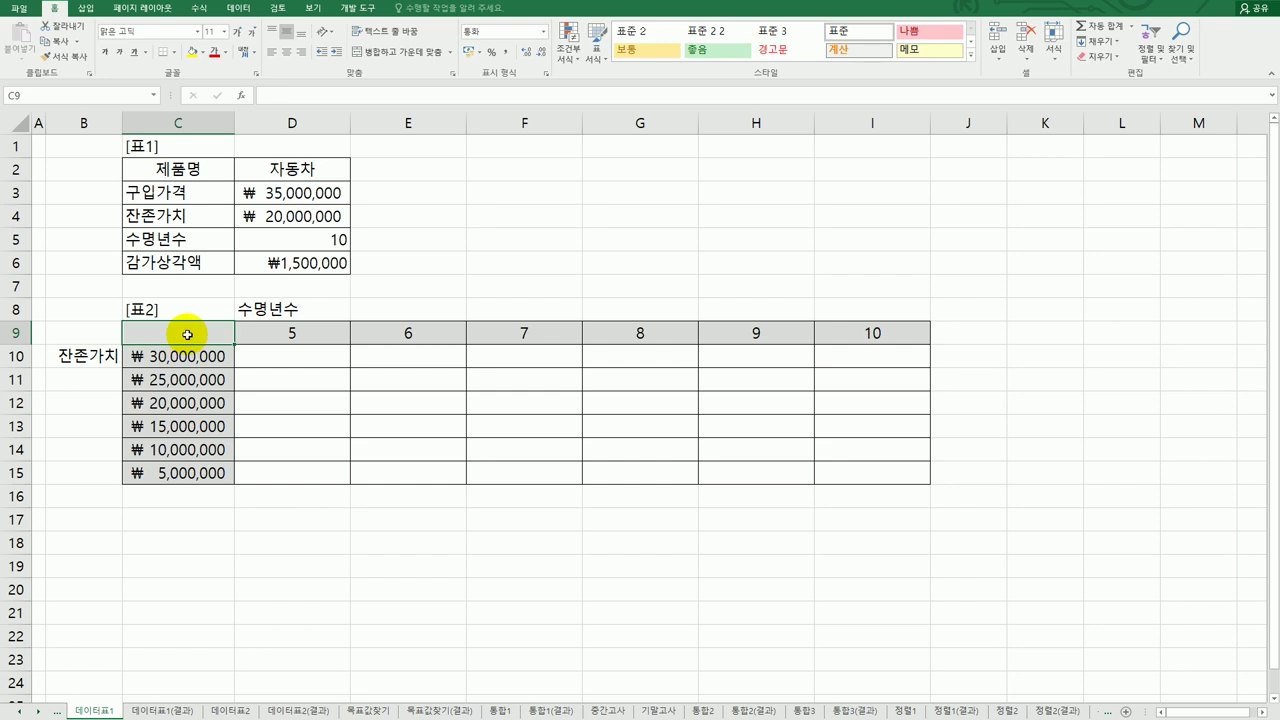
click(313, 262)
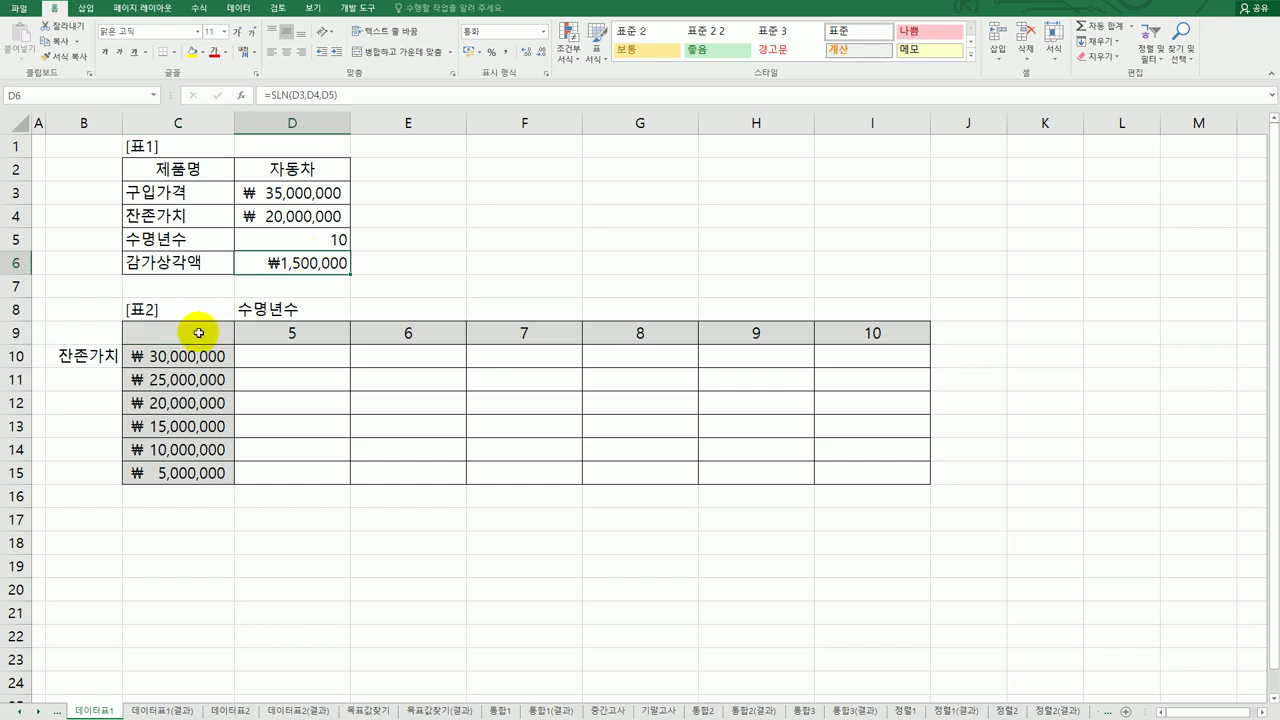
Step: Try referencing the depreciation amount in cell C9 with the formula =D6, and clear the cell again
click(196, 337)
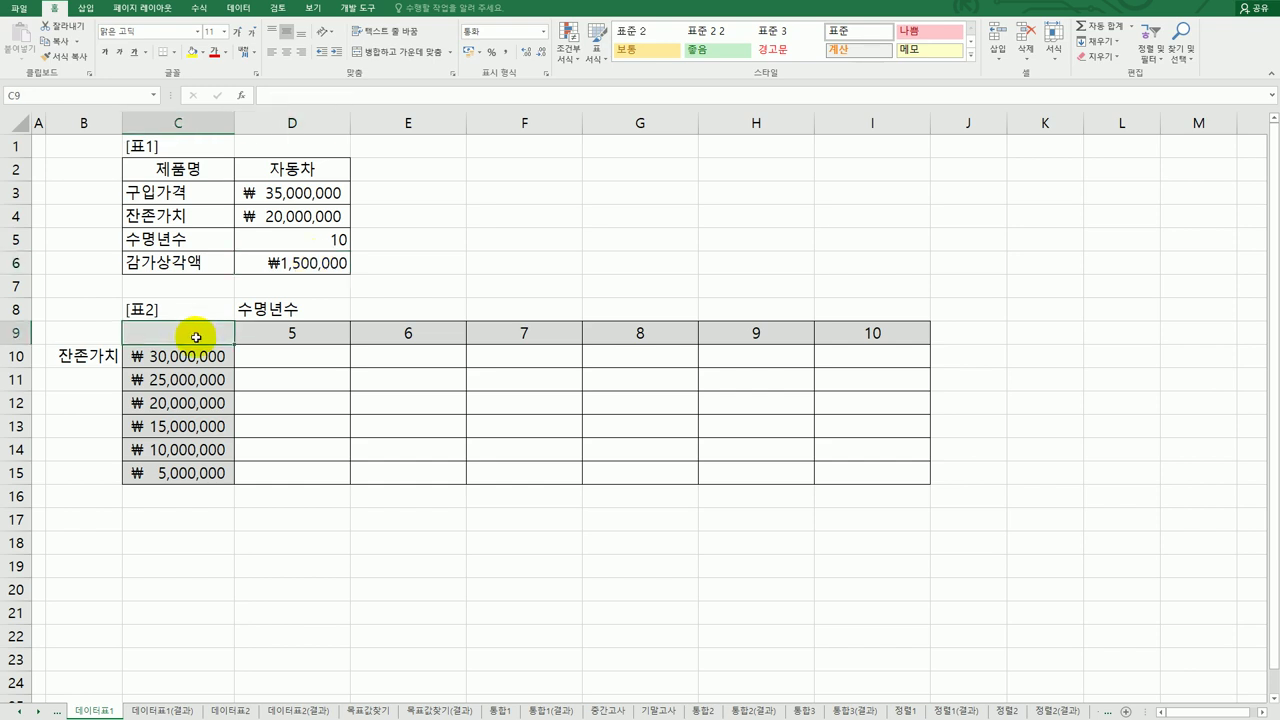
text(=)
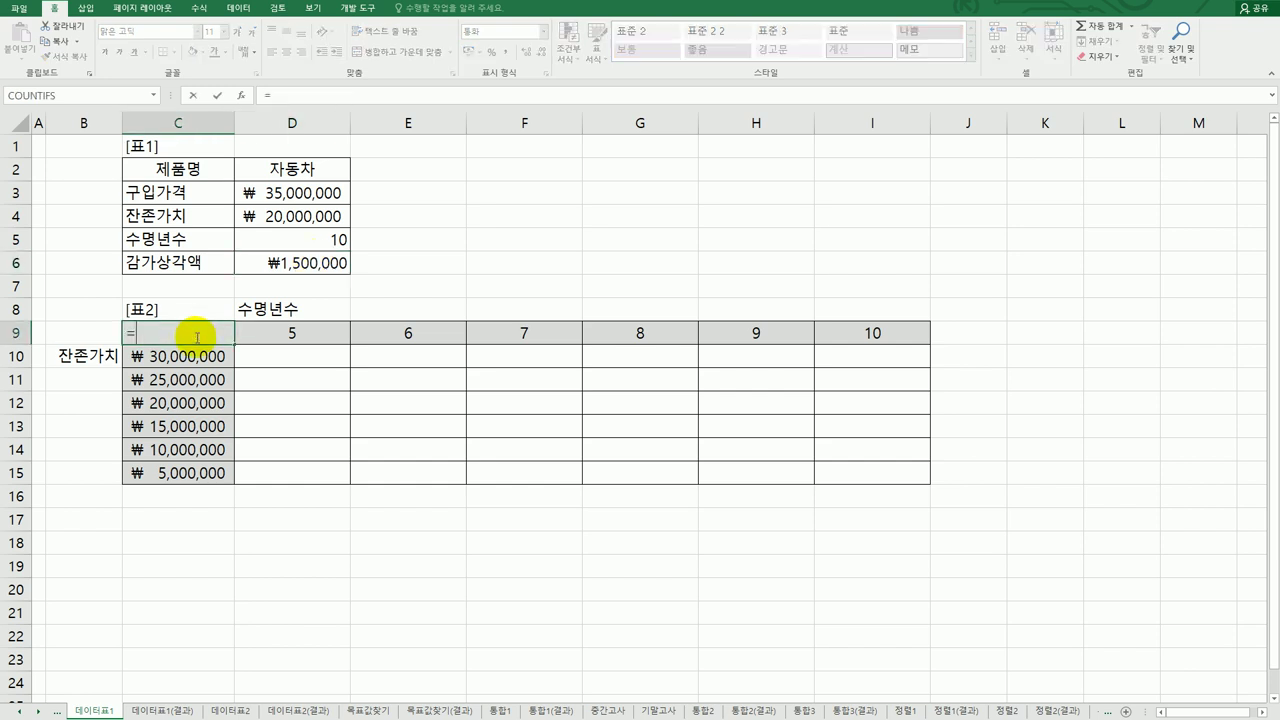
click(305, 263)
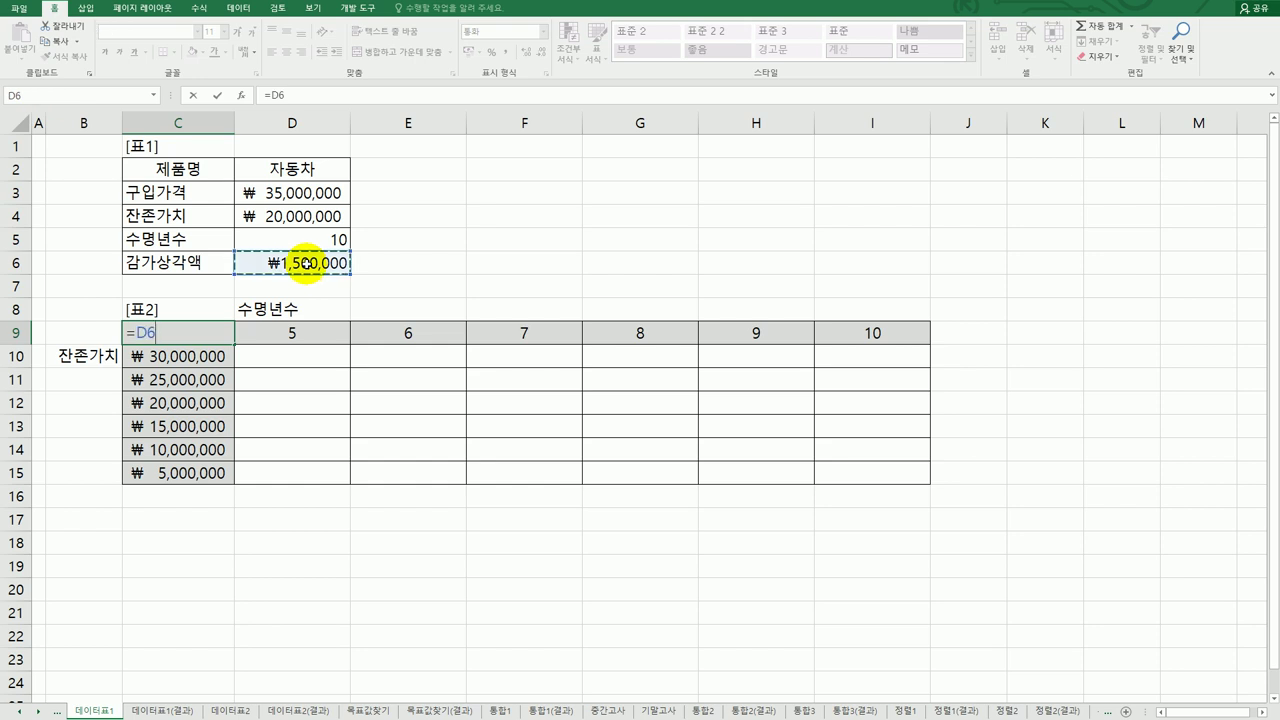
key(ctrl+Return)
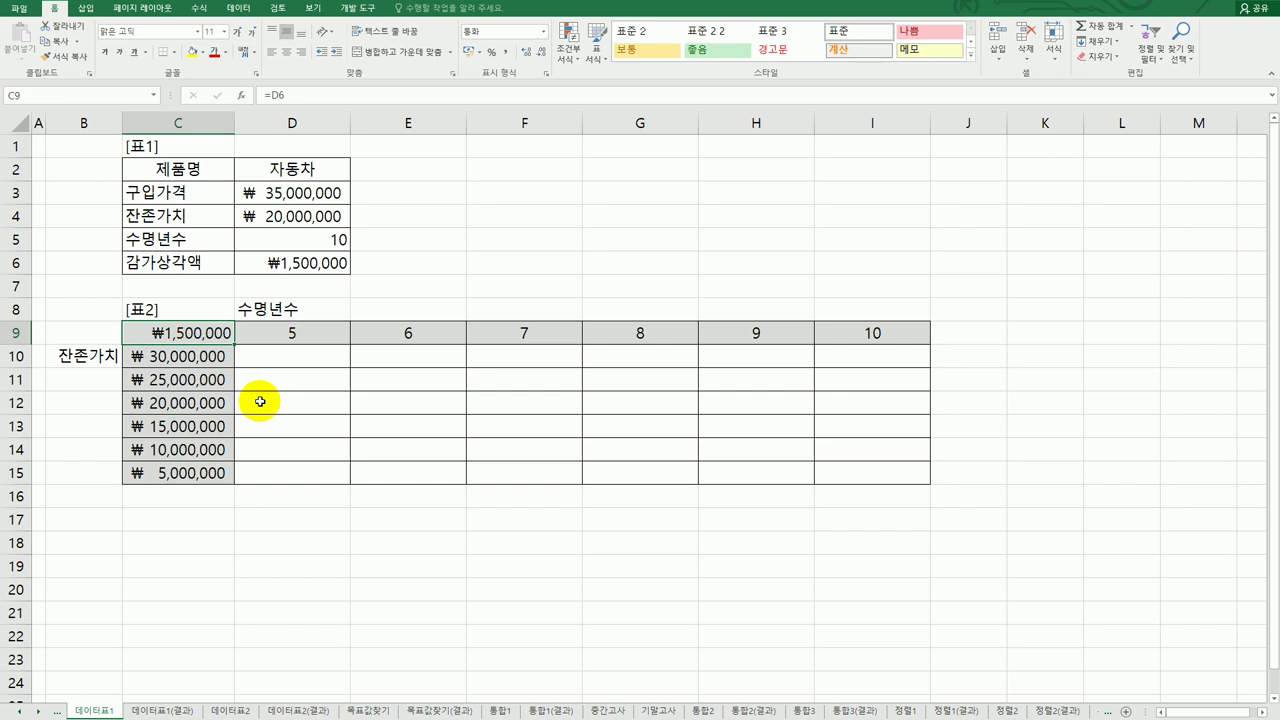
key(Delete)
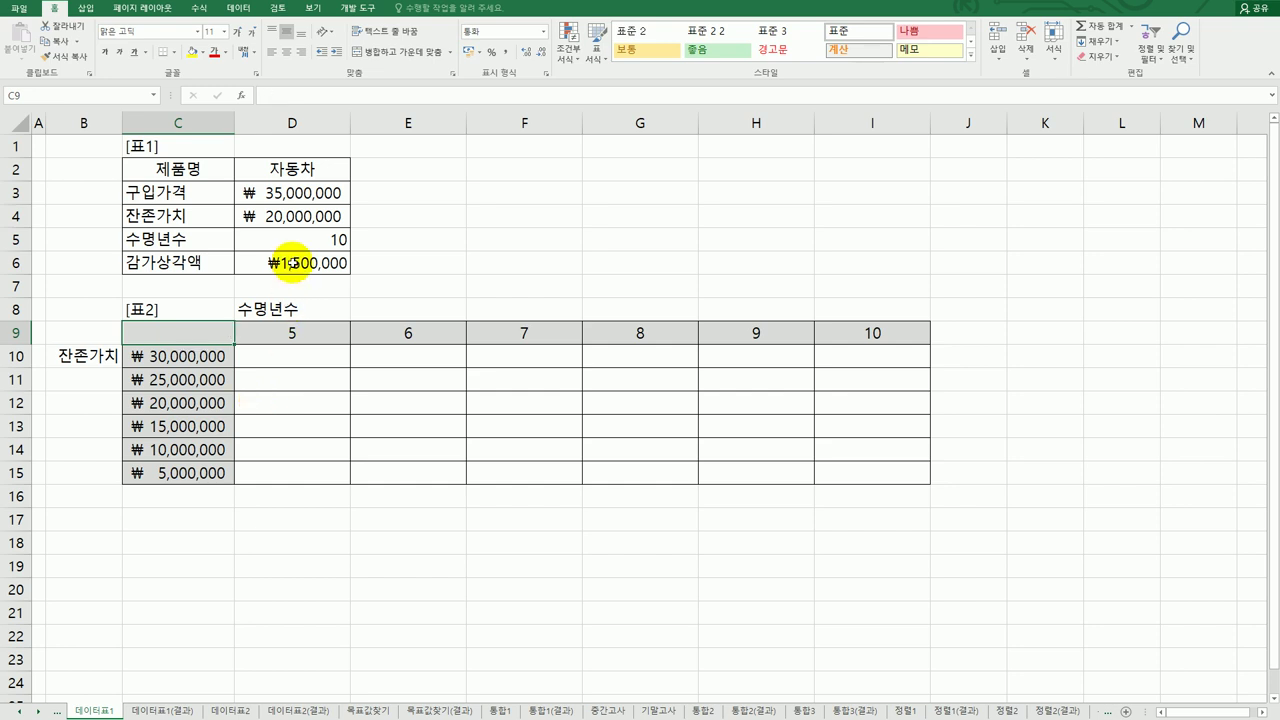
Step: Copy the depreciation formula text =SLN(D3,D4,D5) from D6 into the corner cell C9 of [표2]
click(290, 262)
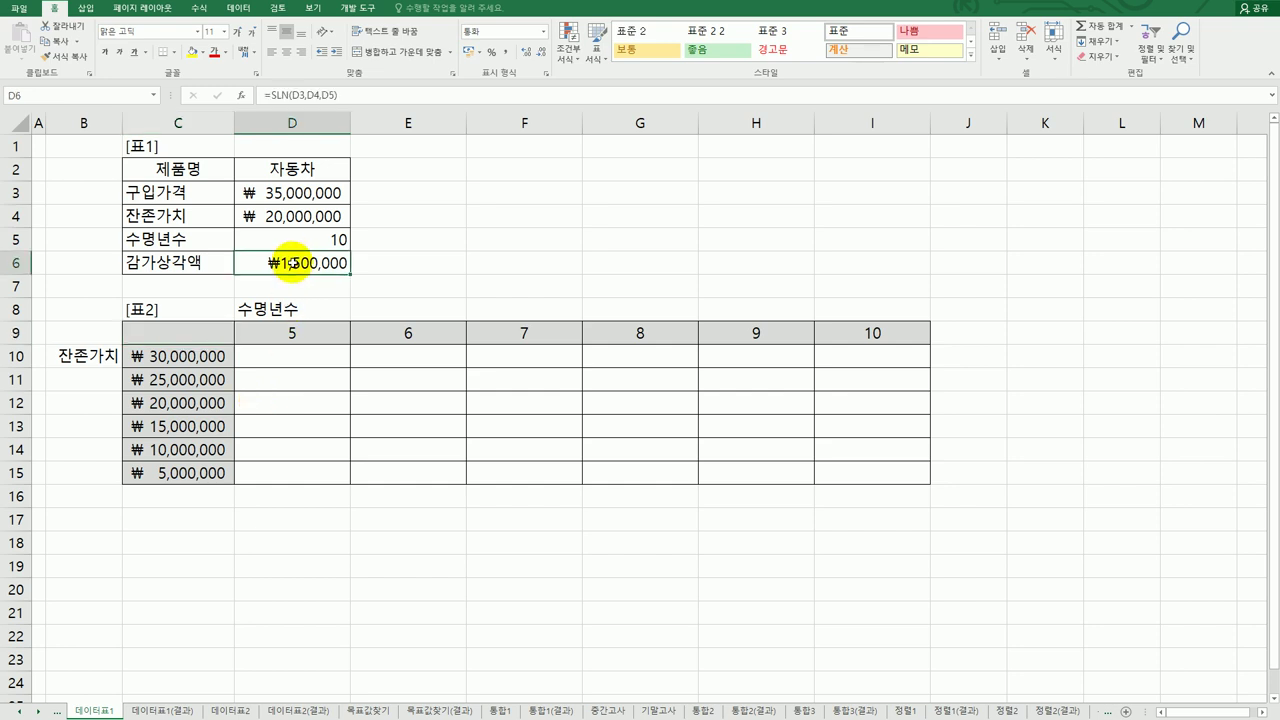
drag(264, 93, 364, 93)
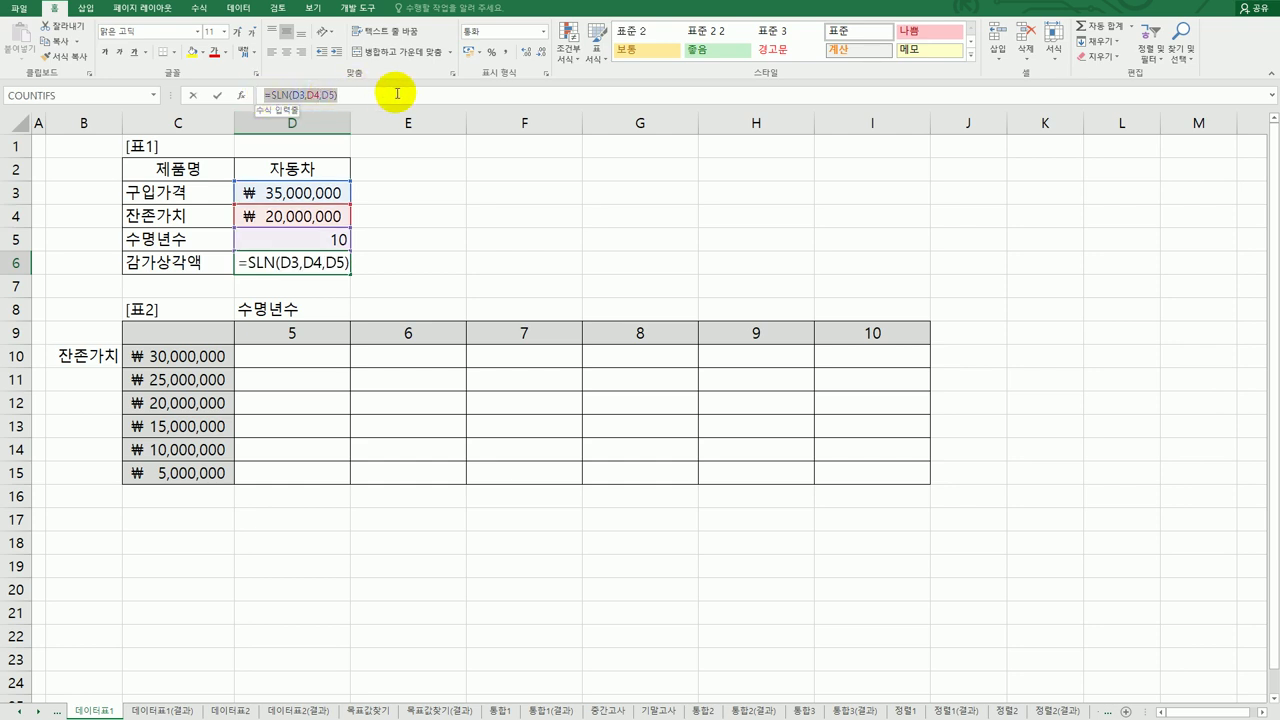
key(ctrl+c)
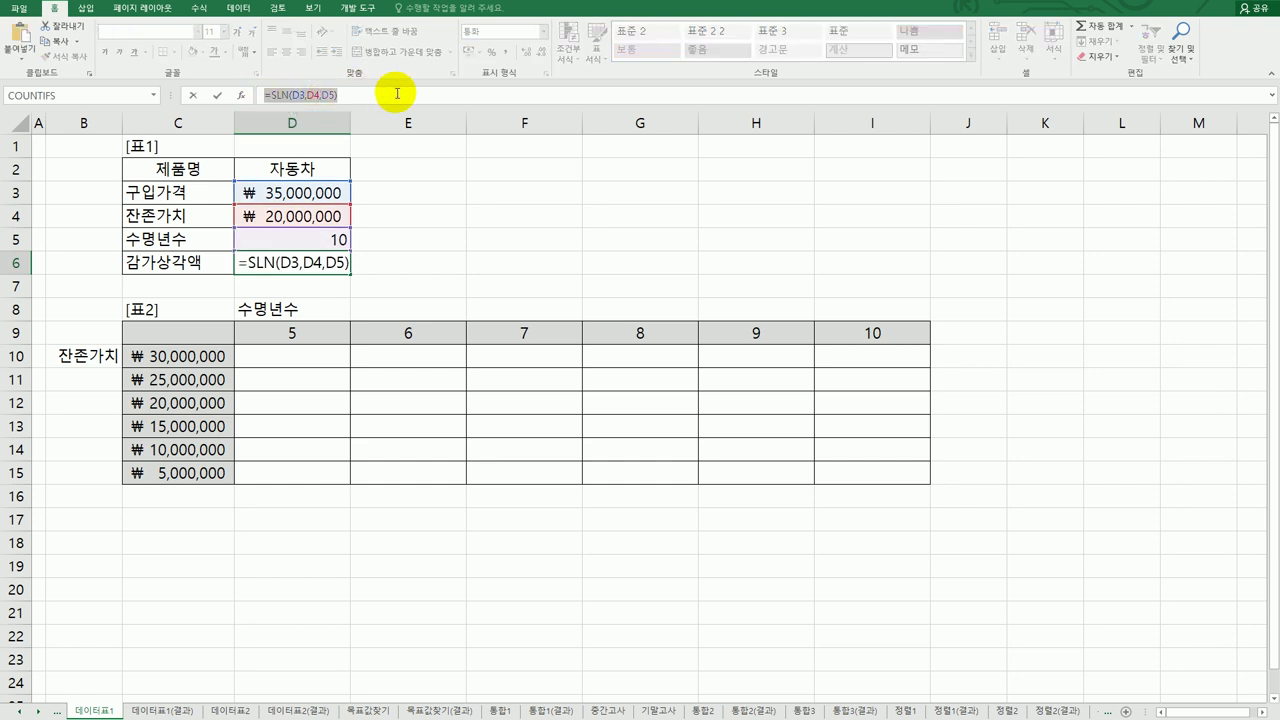
key(Return)
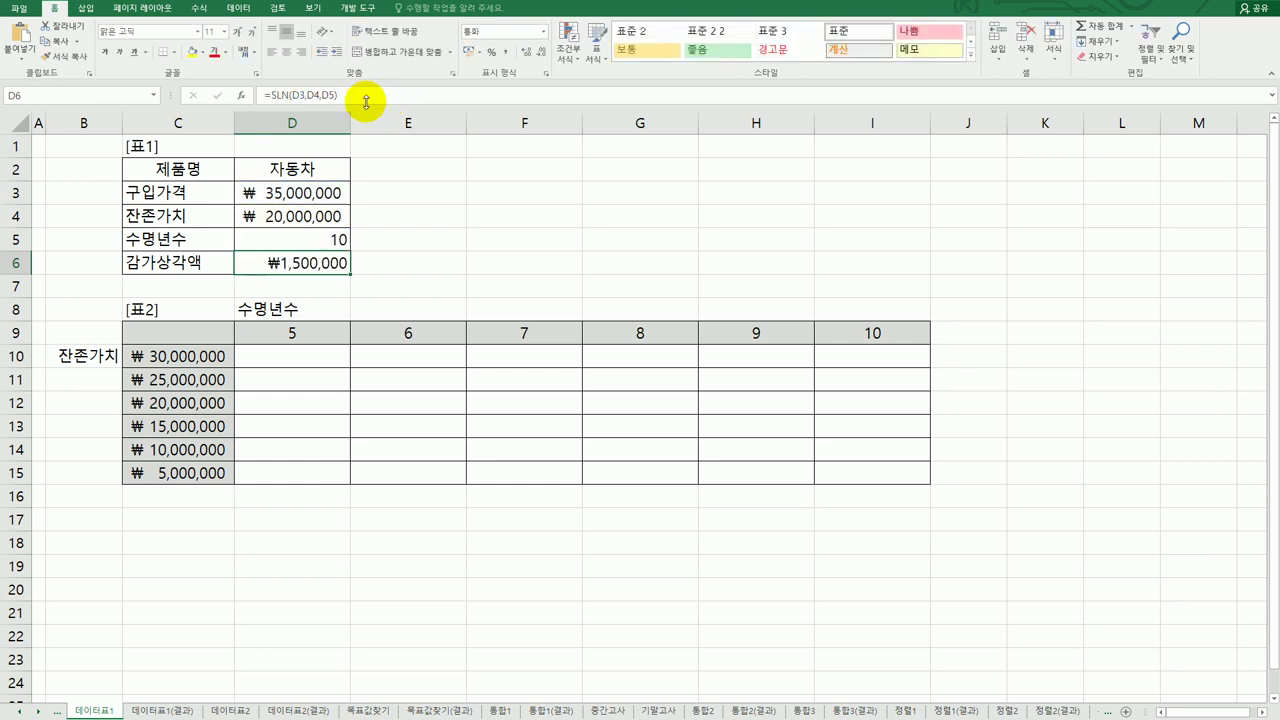
click(208, 330)
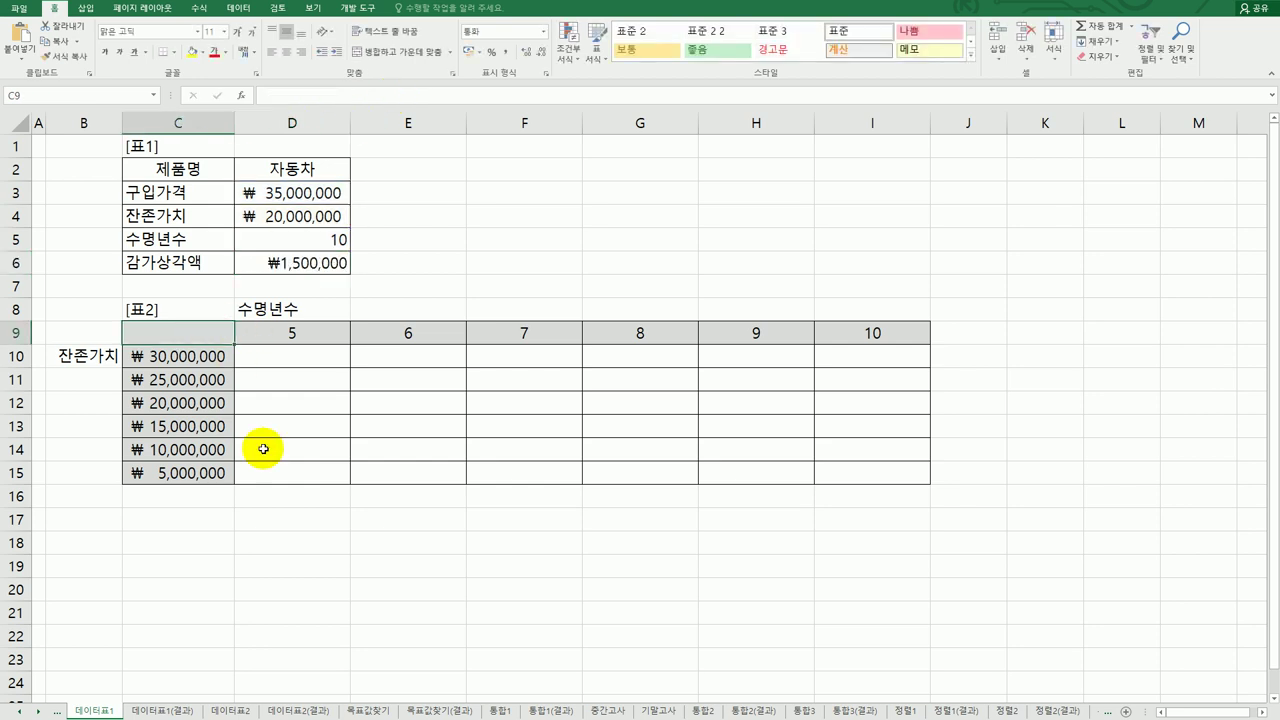
key(ctrl+v)
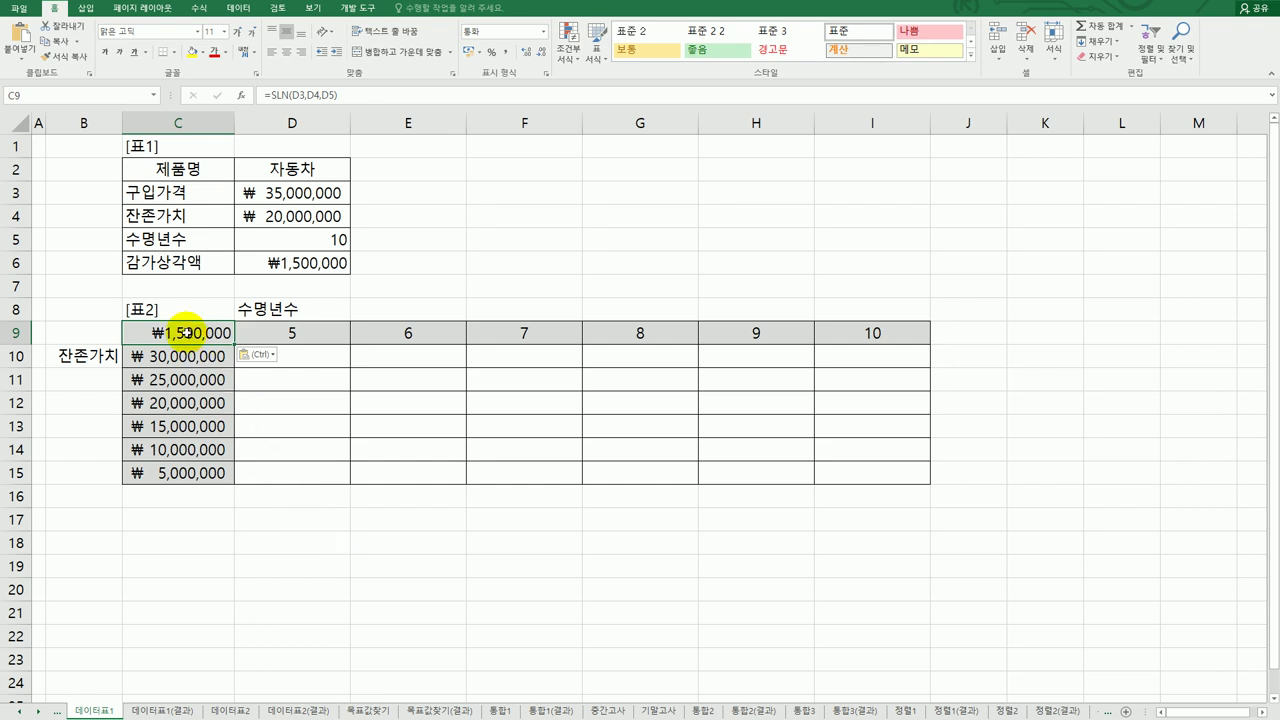
Step: Create a what-if data table over C9:I15 with row input cell $D$5 and column input cell $D$4
drag(186, 333, 842, 338)
drag(848, 393, 841, 474)
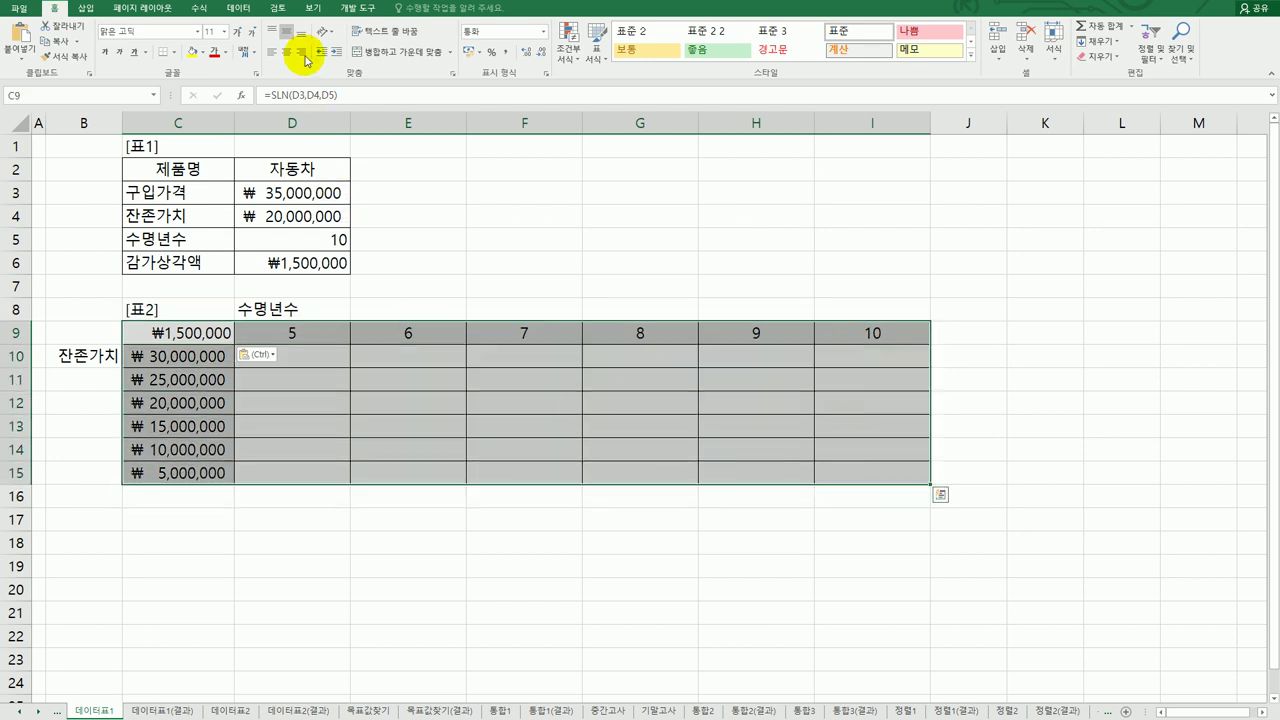
click(240, 8)
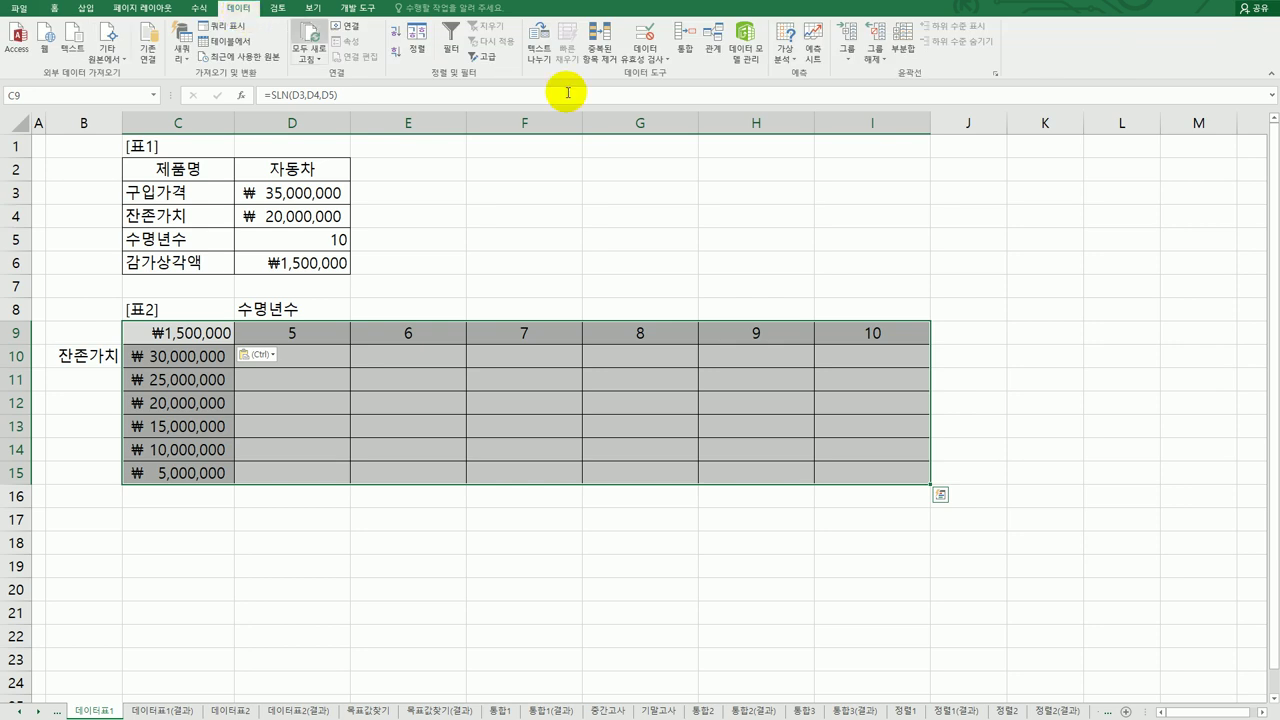
click(790, 62)
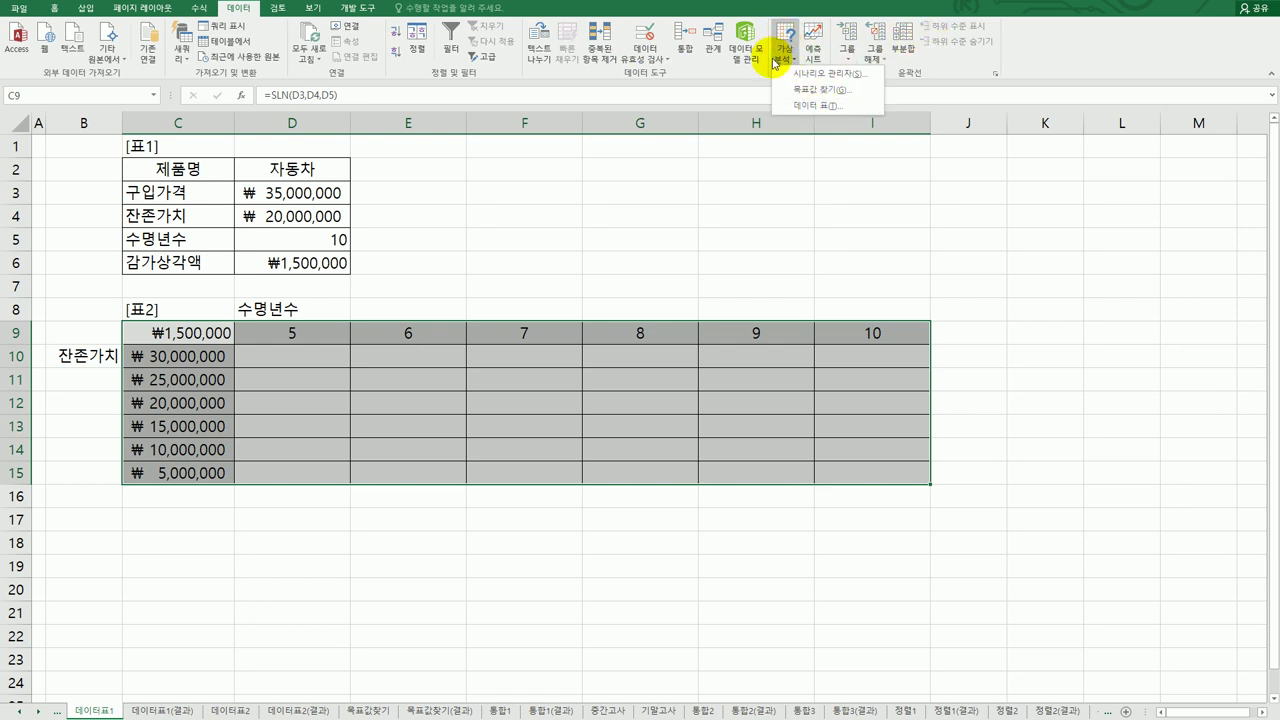
click(800, 107)
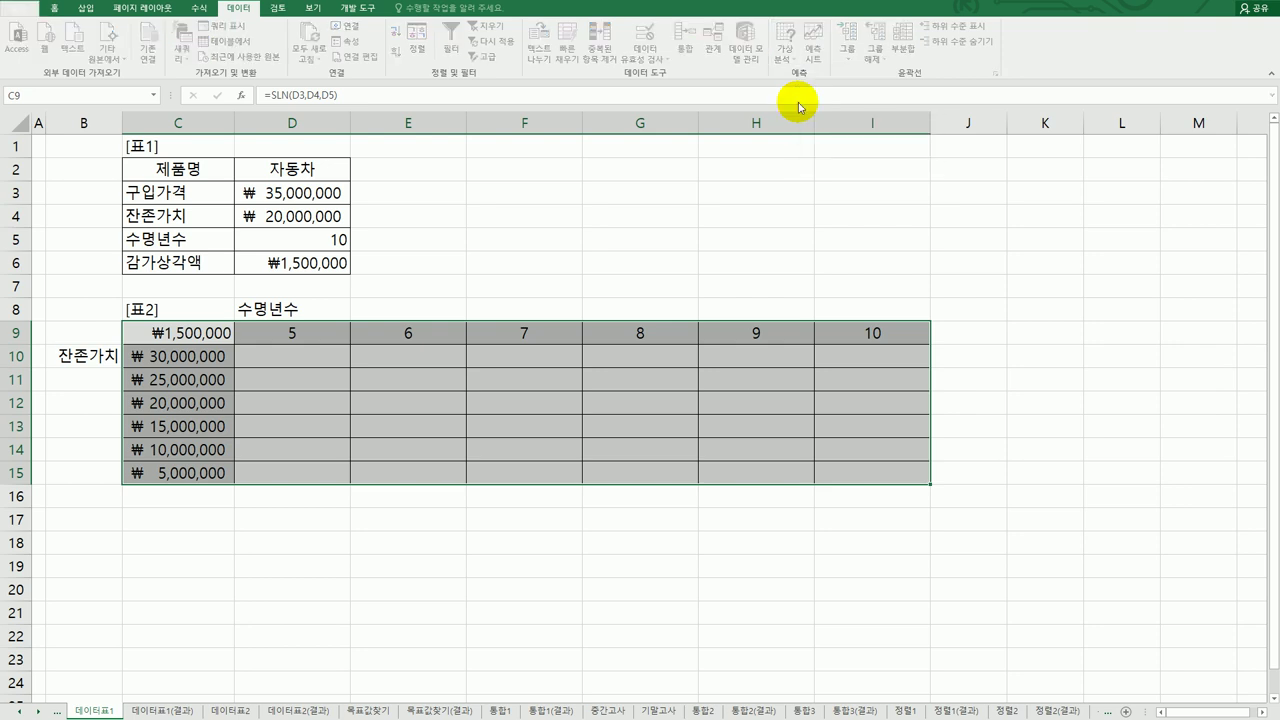
drag(866, 264, 626, 191)
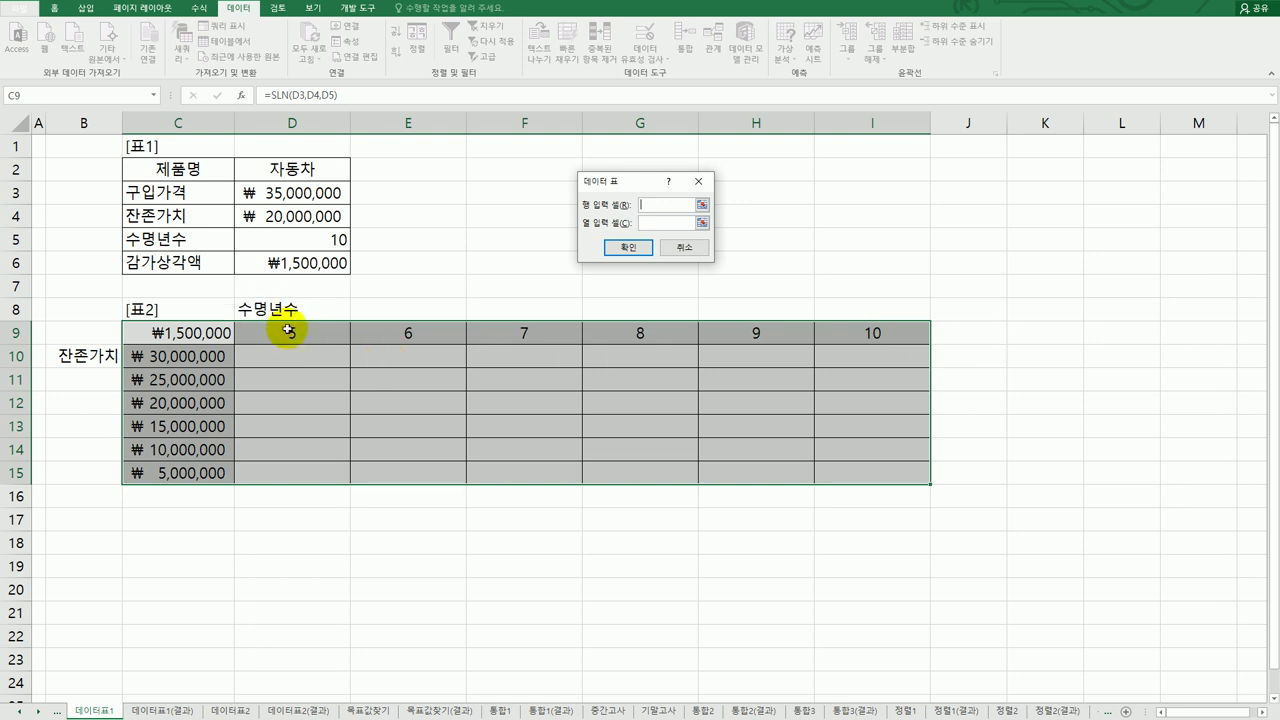
click(289, 235)
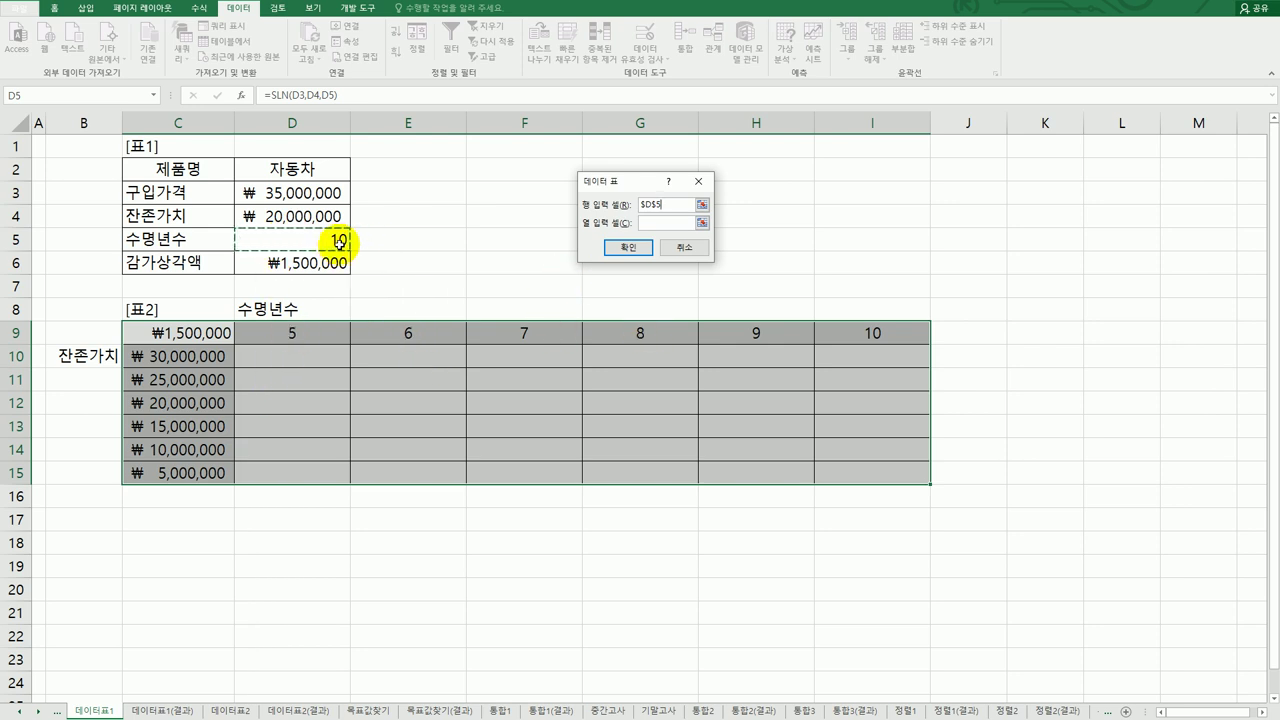
click(664, 223)
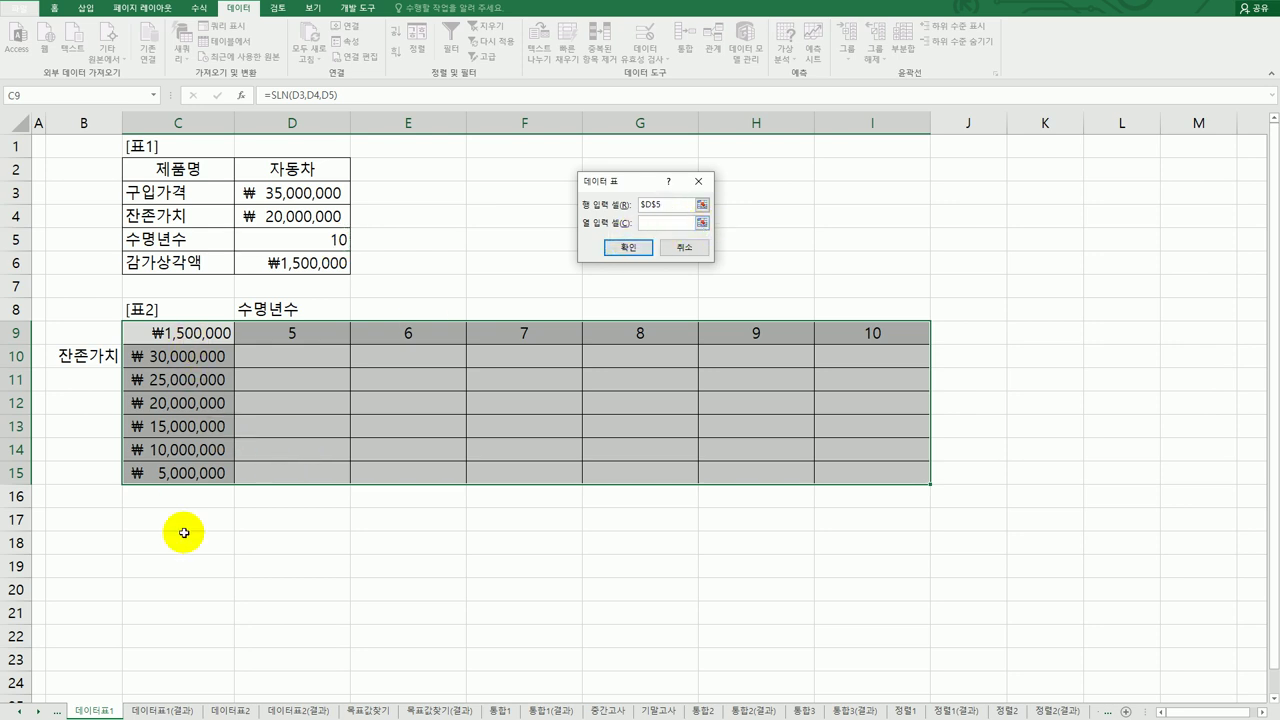
click(306, 215)
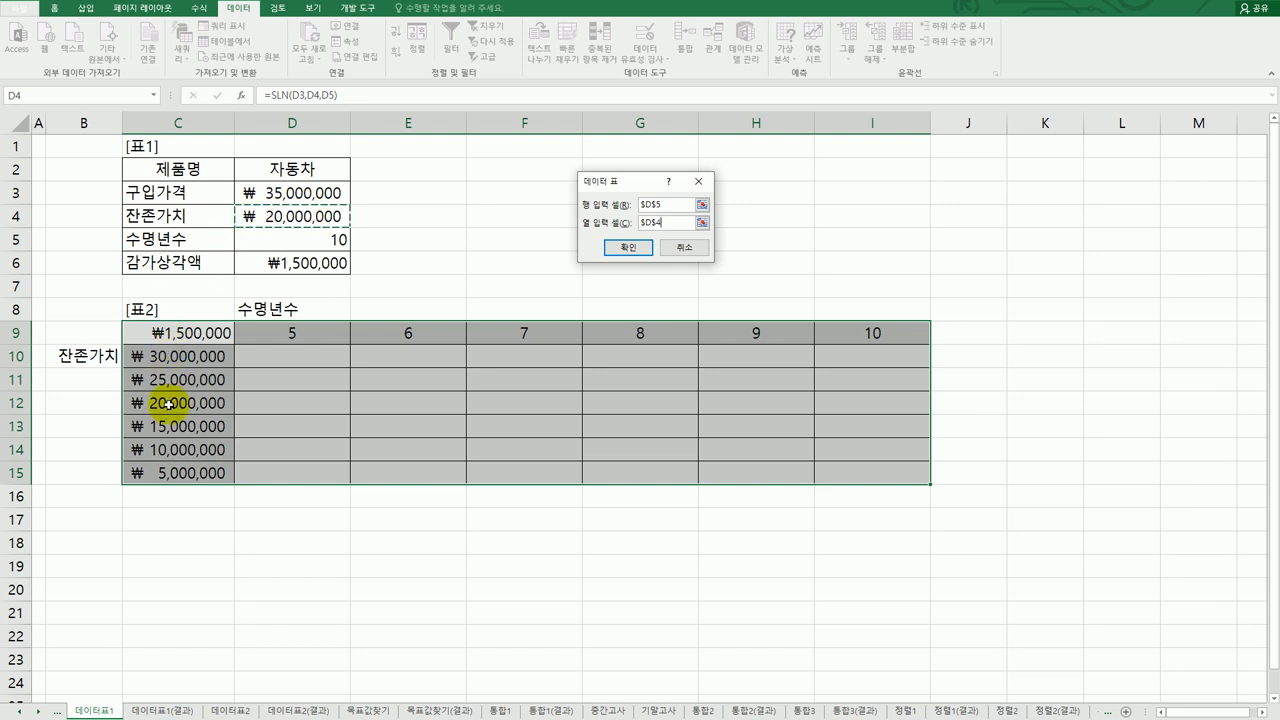
drag(622, 188, 578, 193)
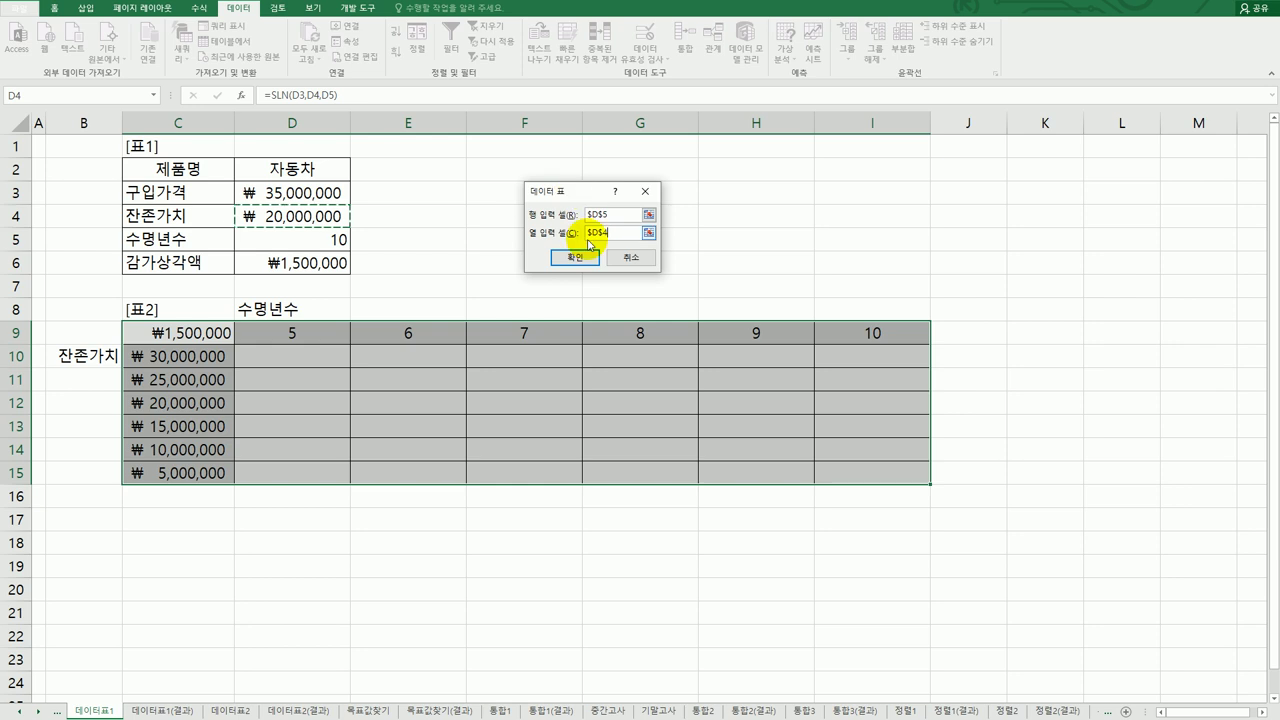
click(585, 260)
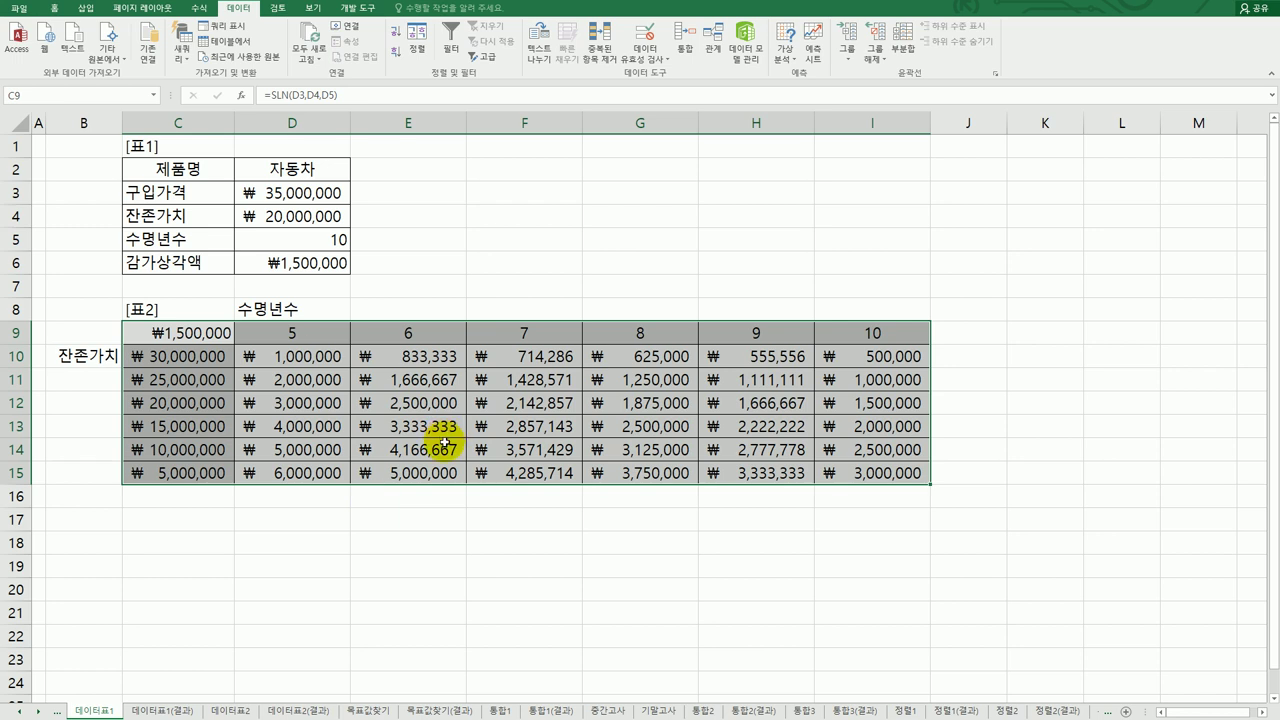
Step: Check the TABLE formula in D10 and compare the filled [표2] with the 데이터표1(결과) sheet
click(310, 357)
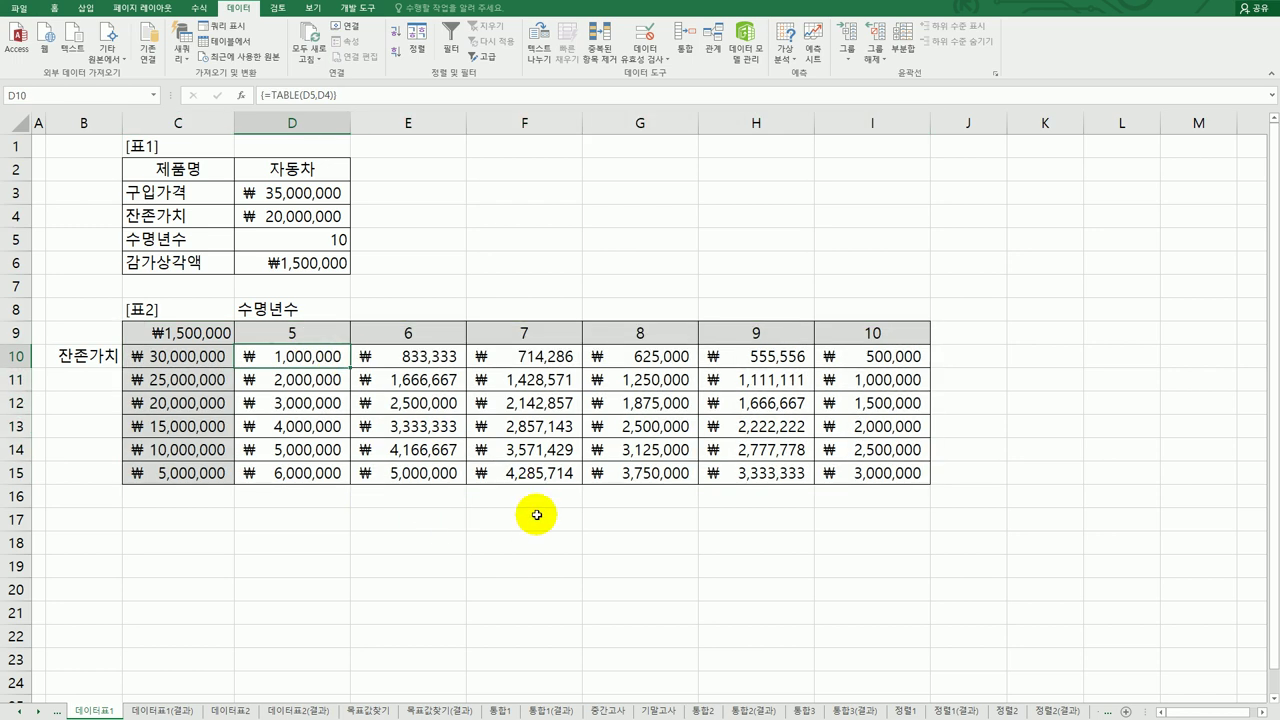
click(177, 709)
click(165, 710)
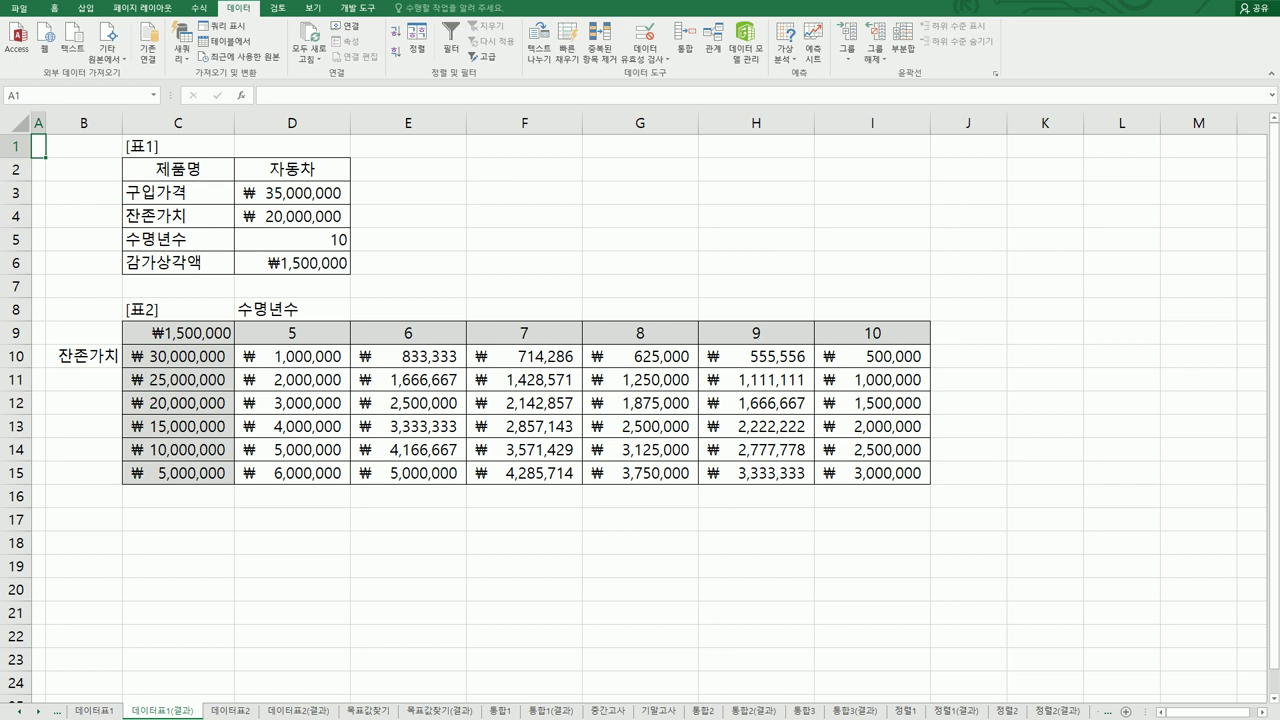
click(231, 710)
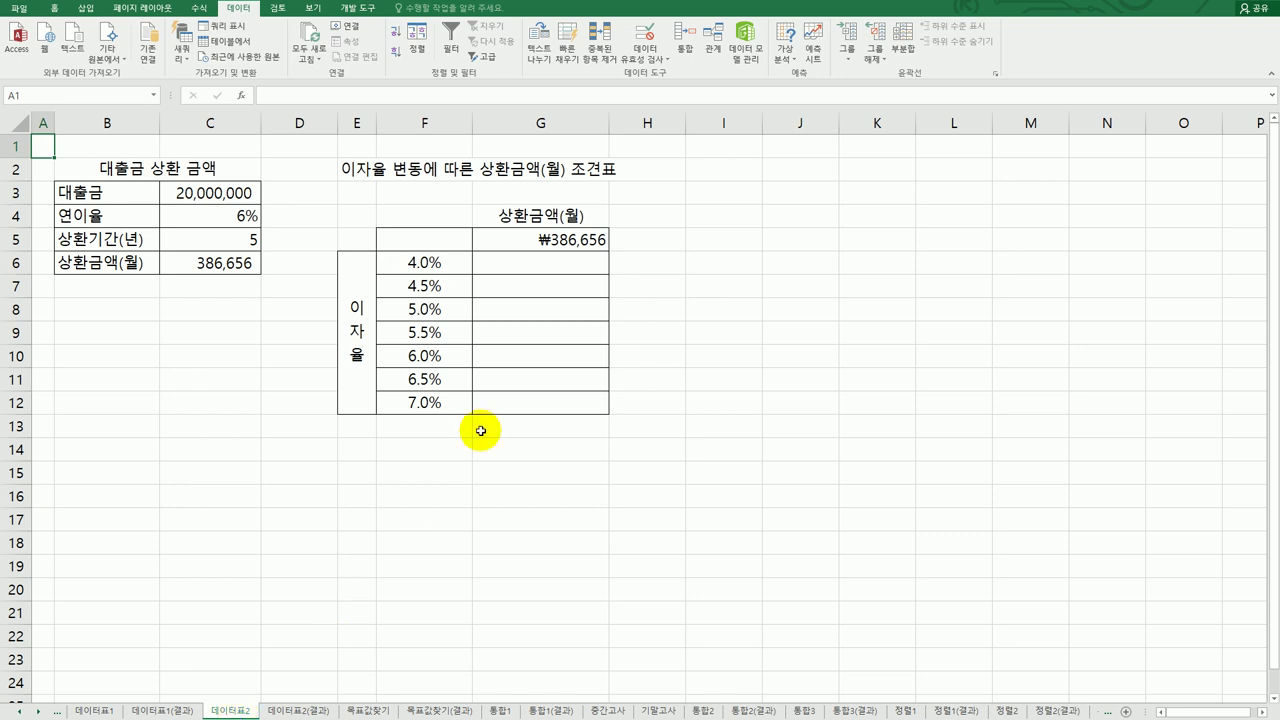
drag(239, 714, 112, 712)
click(112, 712)
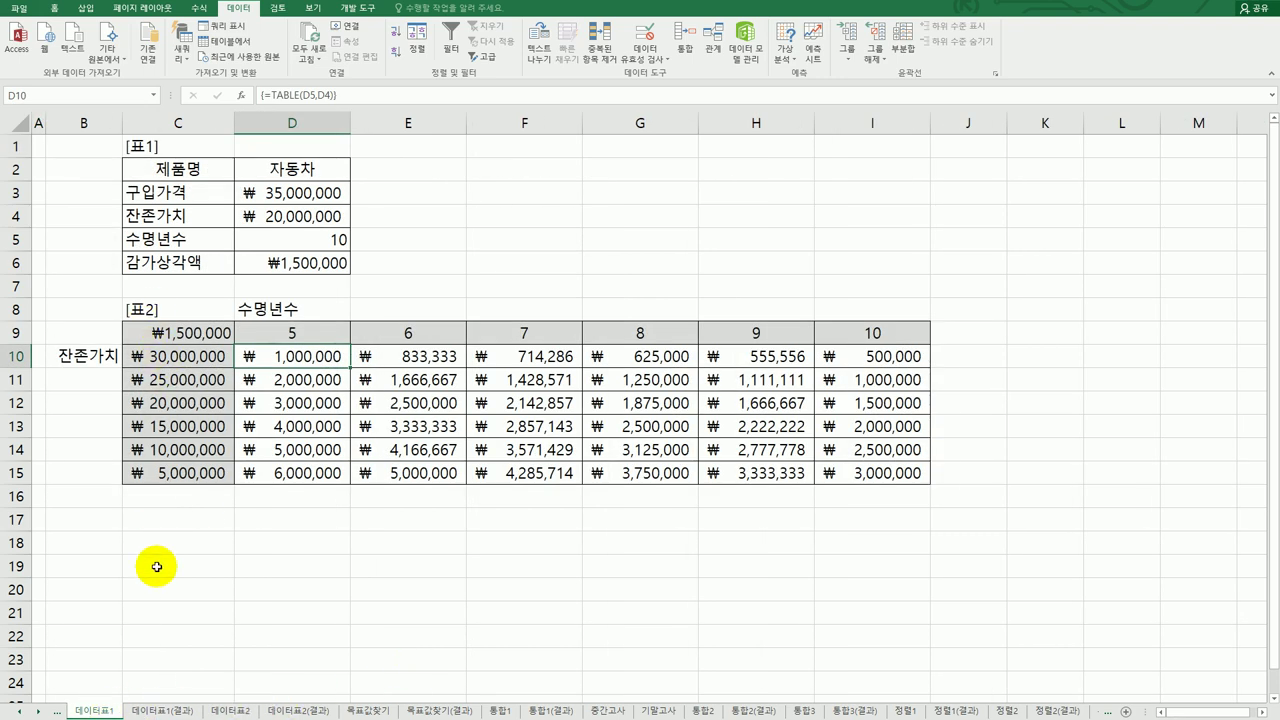
Step: On the 데이터표2 sheet, clear the existing formula from G5 under the 상환금액(월) heading
click(237, 710)
click(442, 266)
drag(446, 294, 446, 412)
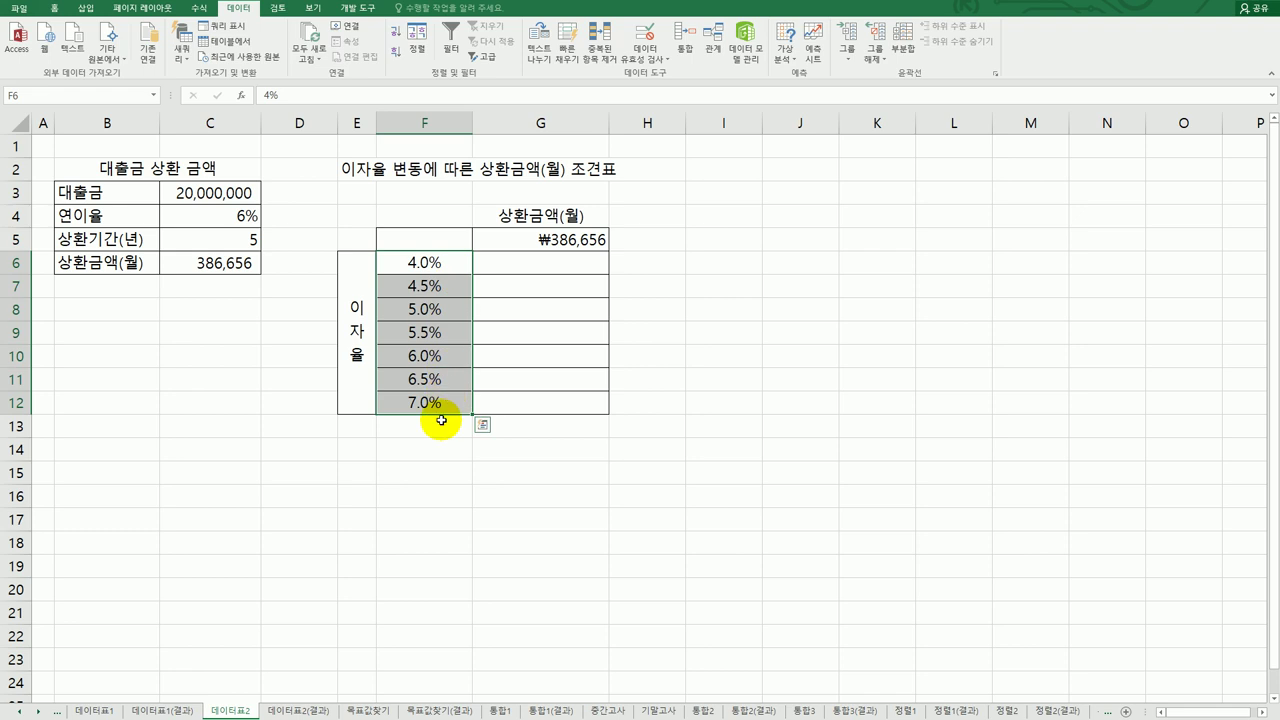
click(580, 263)
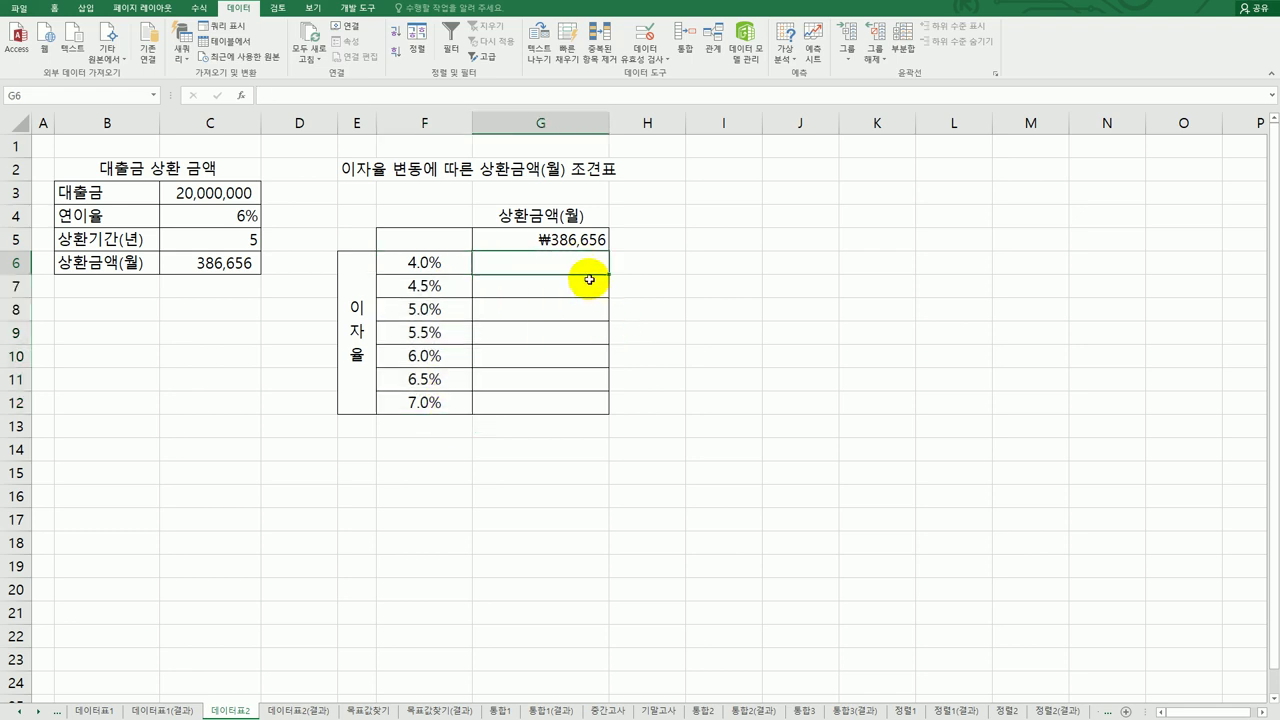
click(586, 240)
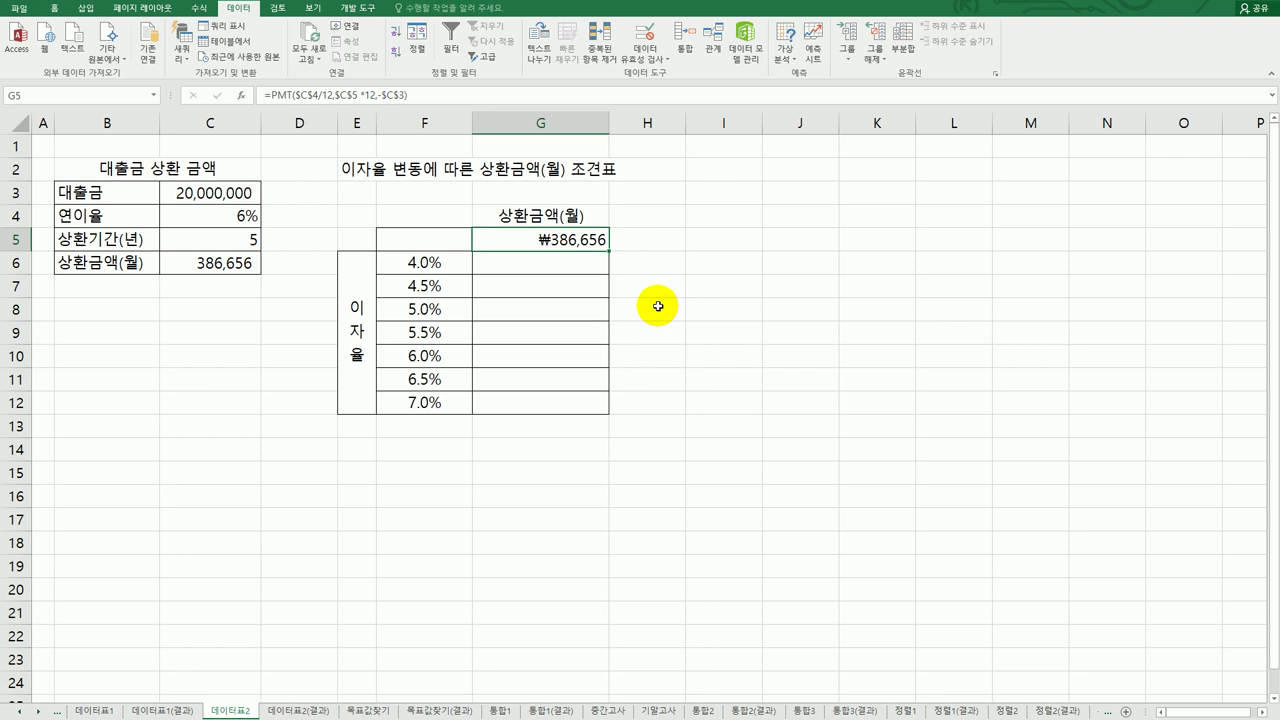
key(Delete)
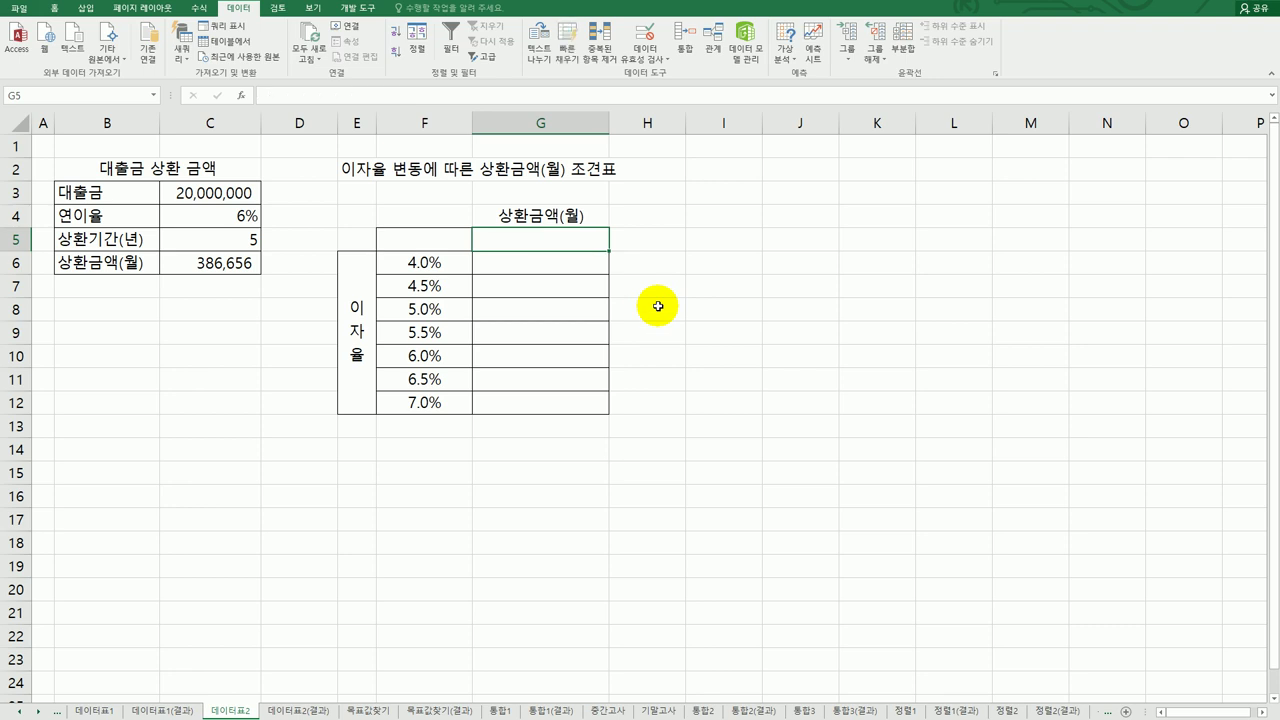
click(667, 306)
click(561, 237)
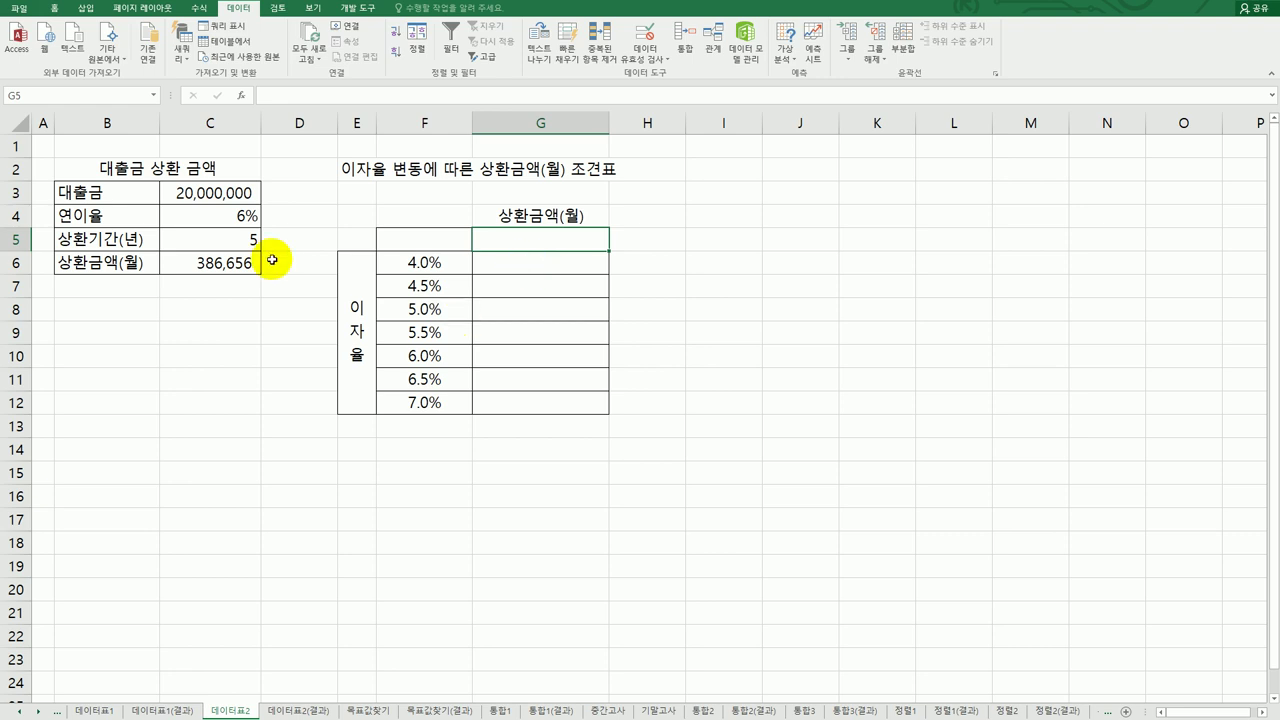
Step: Examine the loan amount, annual interest rate, repayment period and monthly repayment formula in C3:C6
click(124, 171)
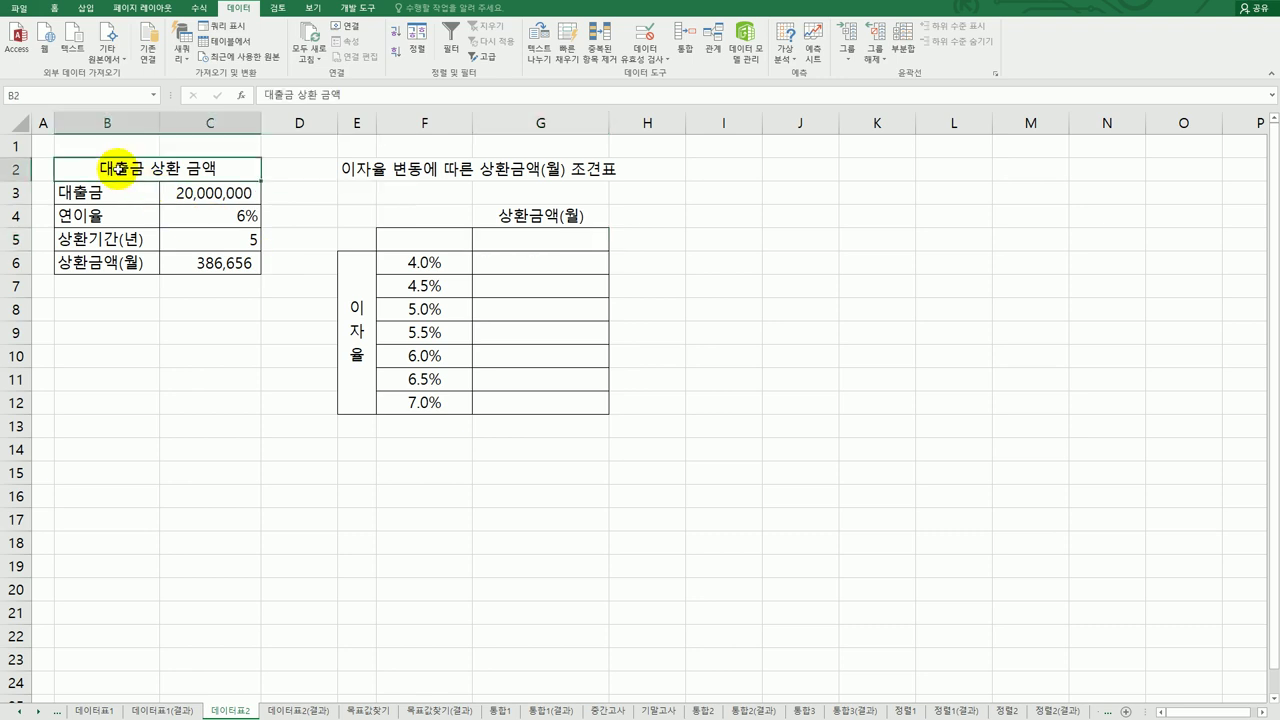
click(196, 193)
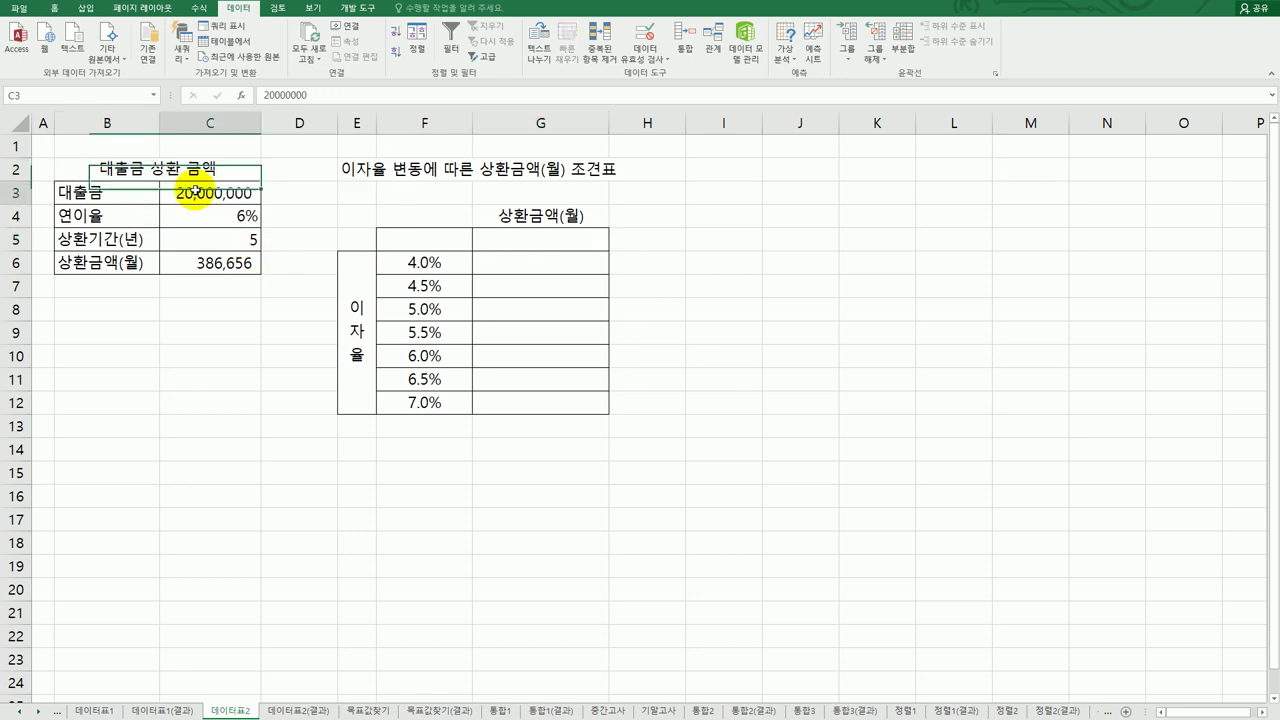
click(206, 218)
click(206, 240)
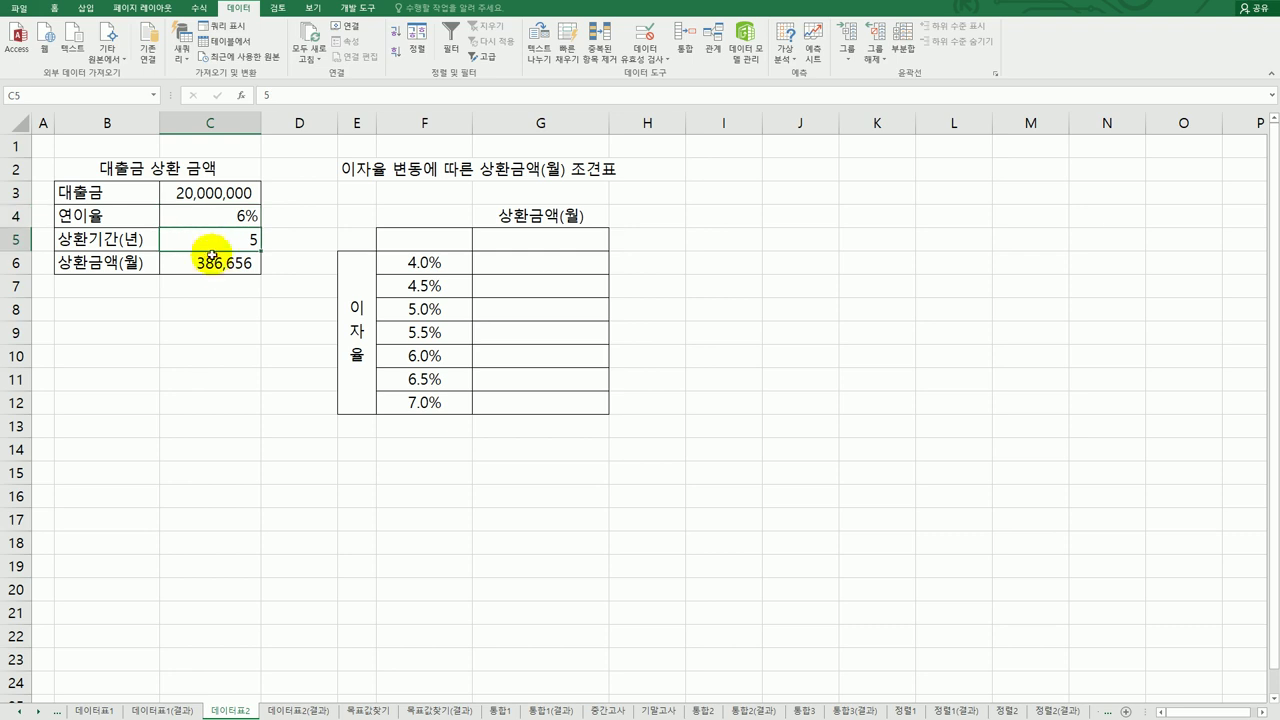
click(216, 263)
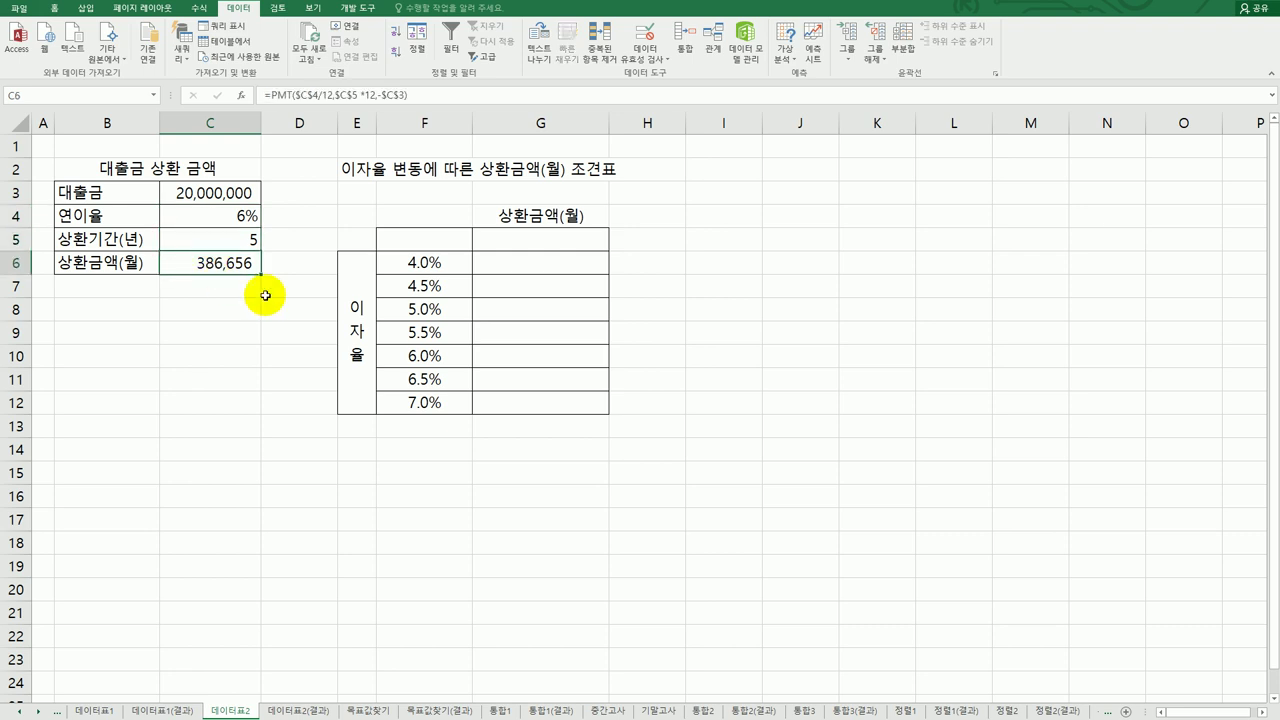
Step: Examine how the interest rates in F6:F12 line up with the empty repayment cells G6:G12 and the header row cells F5:G5
drag(405, 265, 412, 400)
drag(549, 270, 547, 402)
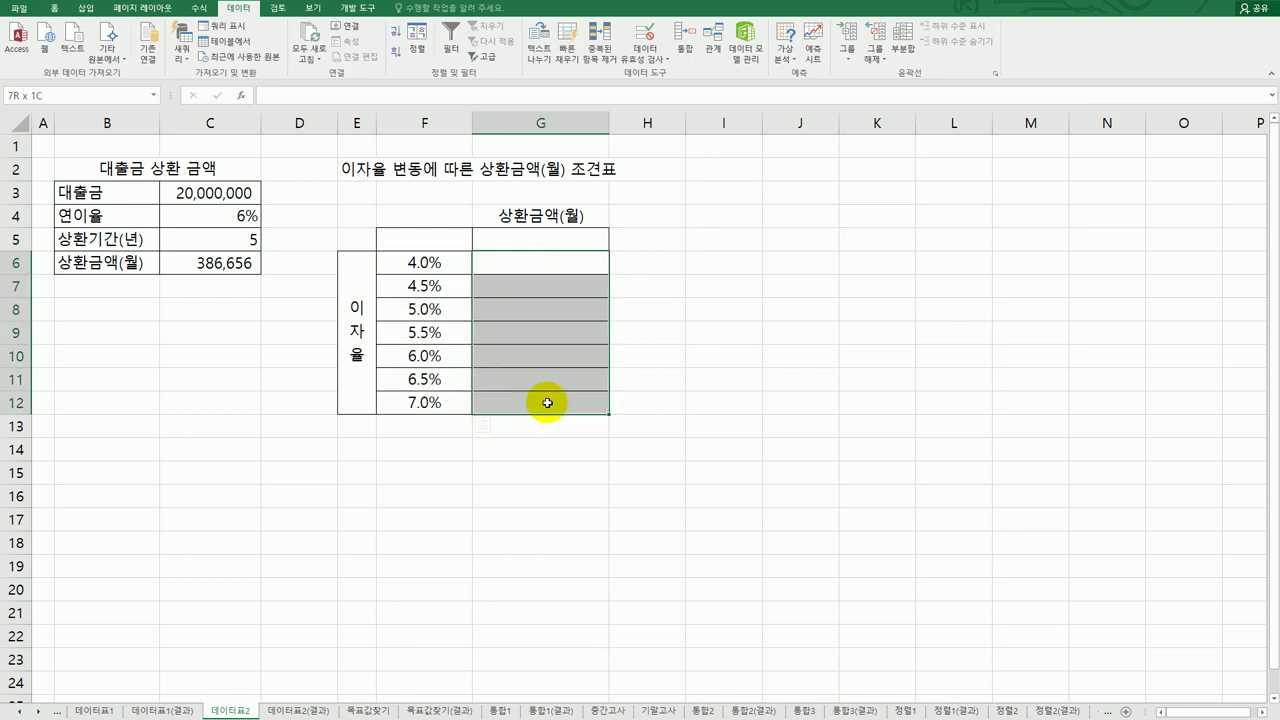
drag(547, 402, 547, 402)
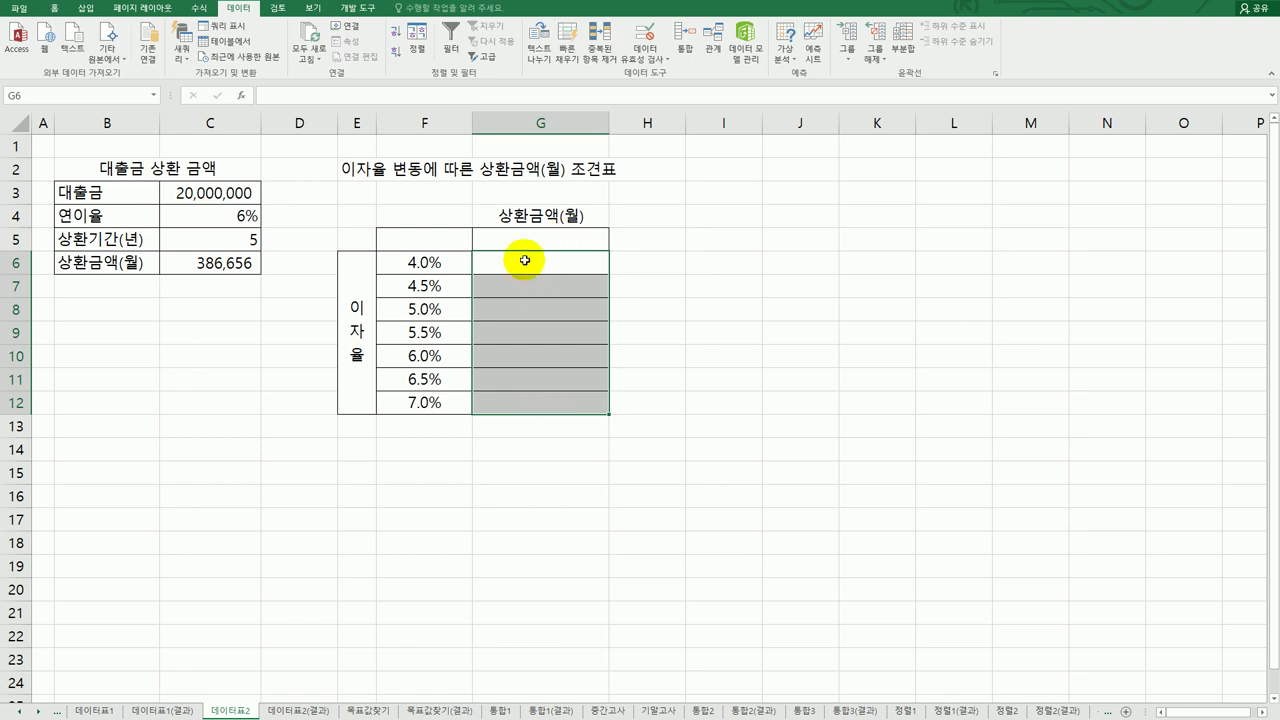
click(445, 264)
shift+click(424, 402)
drag(505, 239, 820, 238)
click(462, 240)
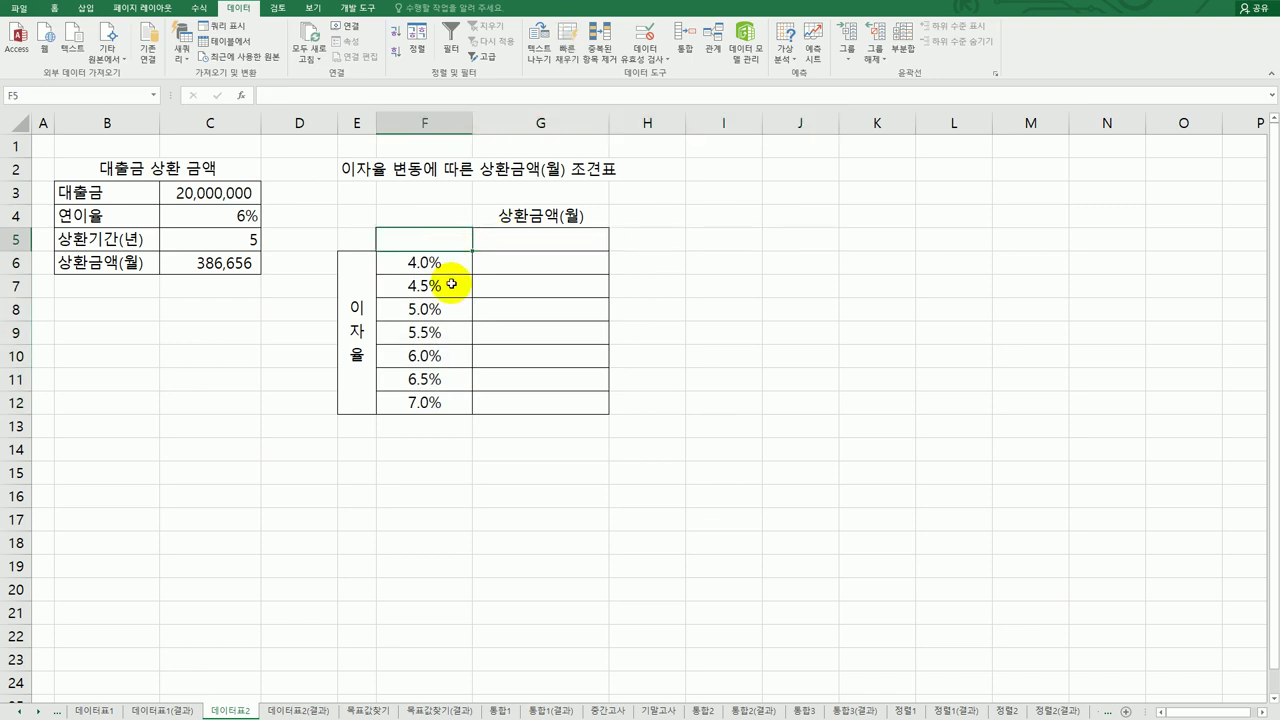
drag(449, 264, 437, 401)
drag(538, 265, 541, 398)
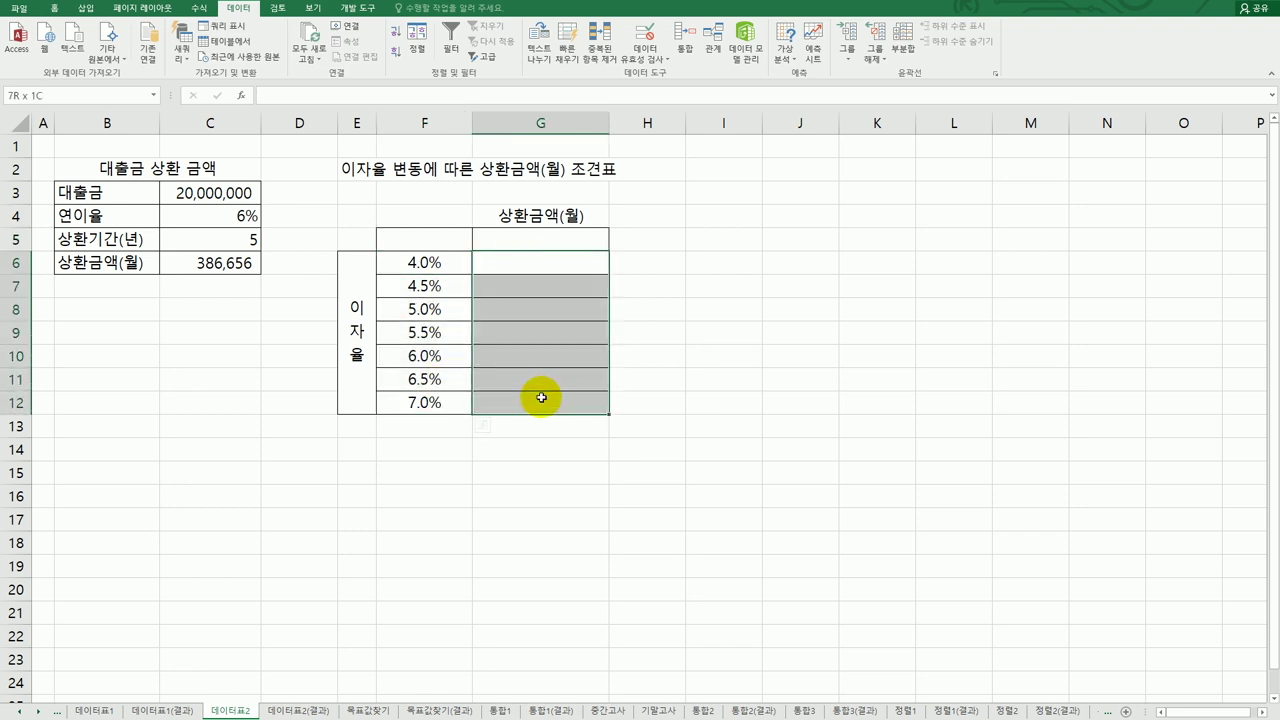
Step: Try referencing the monthly repayment in cell G5 with the formula =C6, and clear the cell again
click(541, 242)
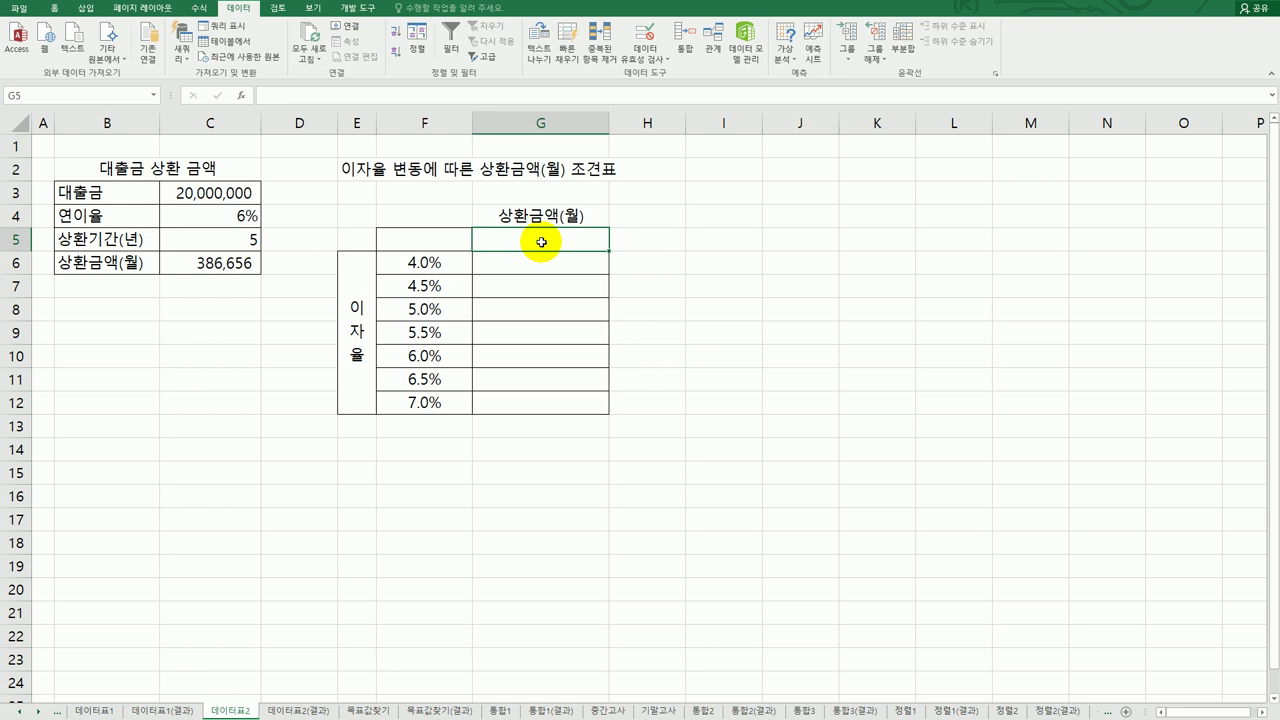
text(=)
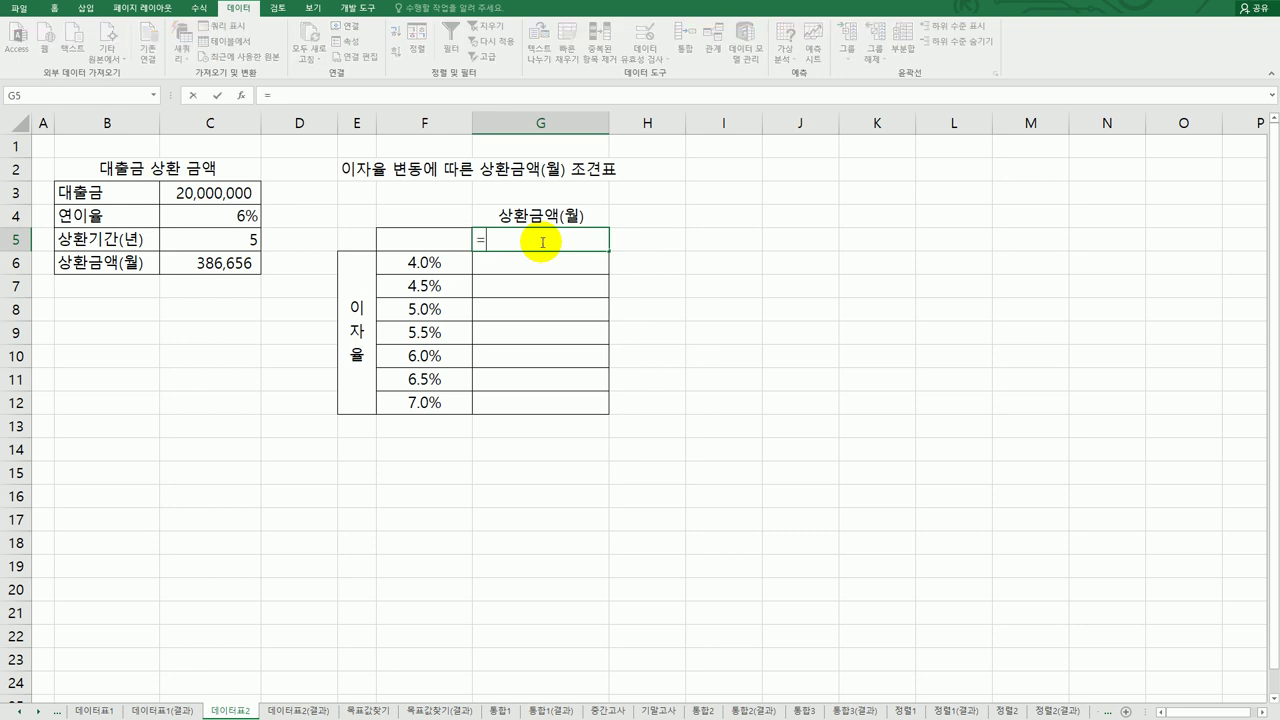
click(215, 262)
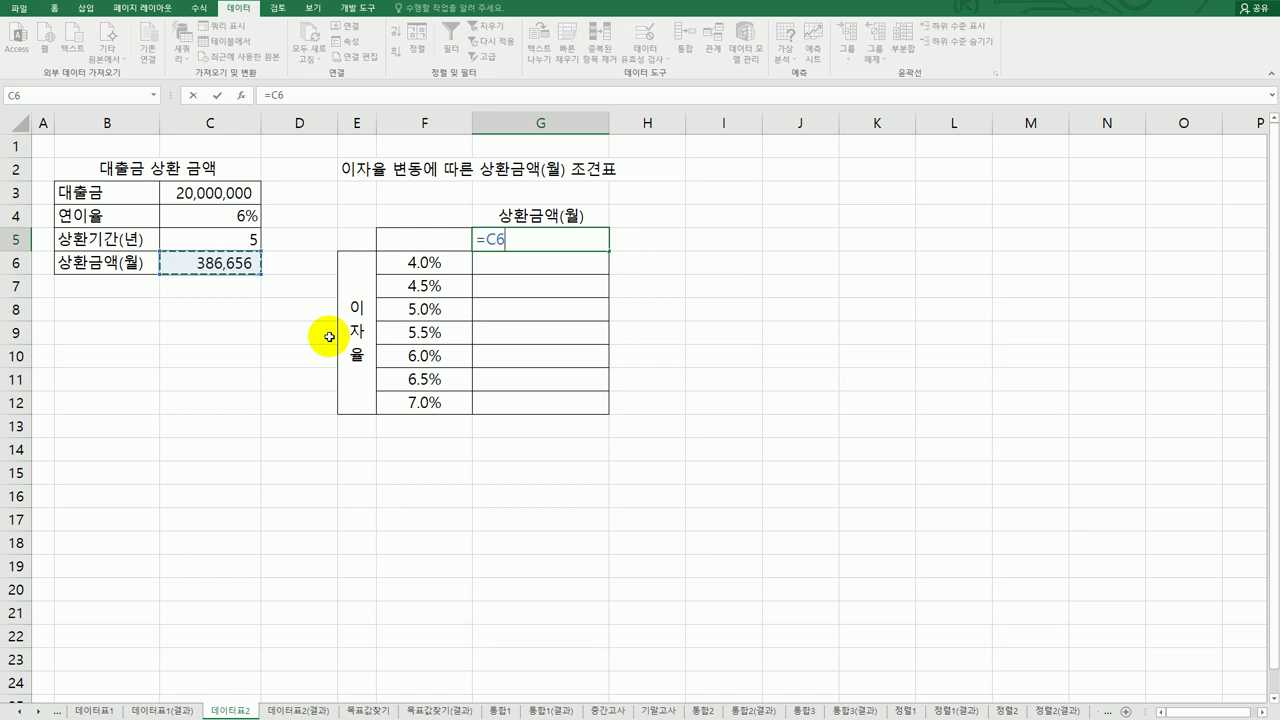
key(Return)
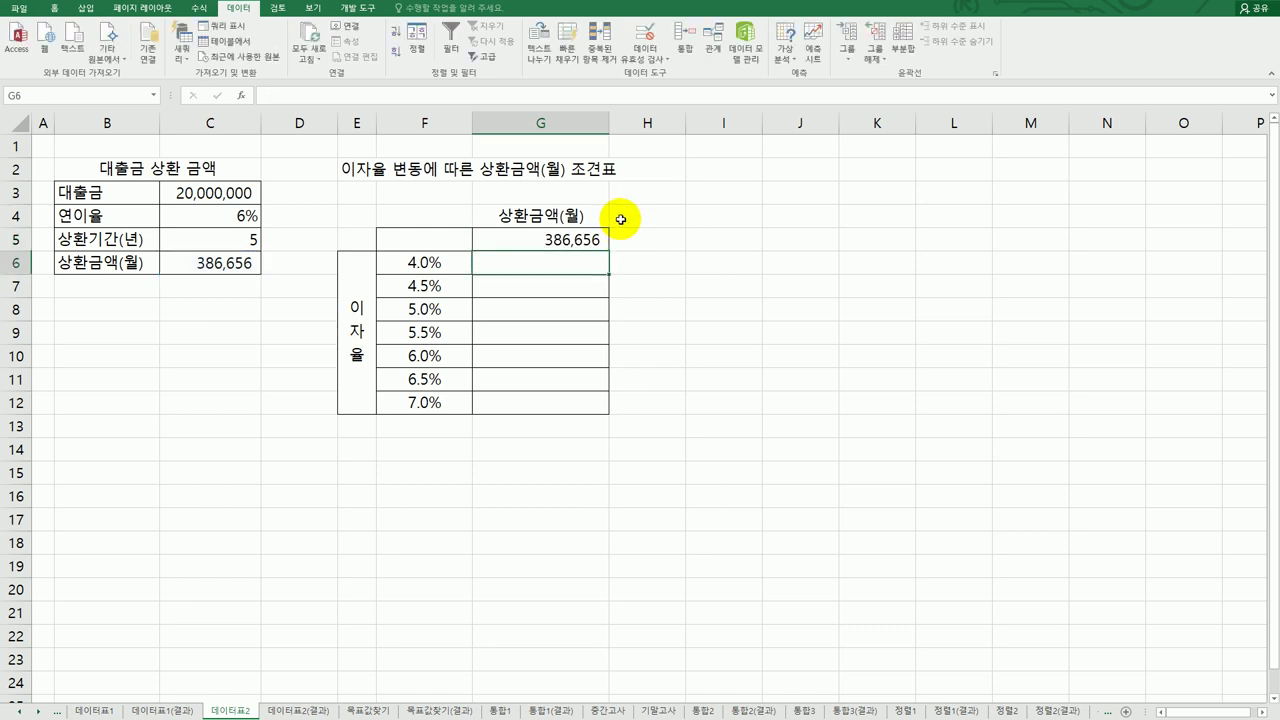
click(589, 240)
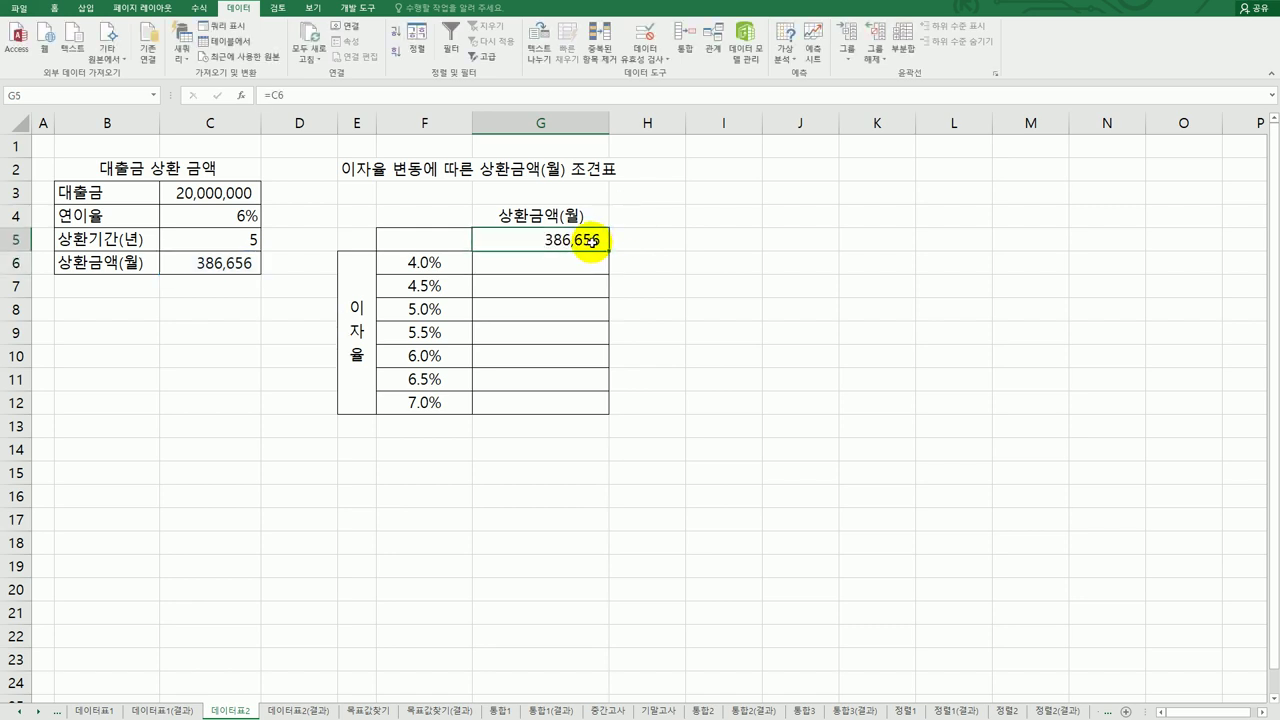
key(Delete)
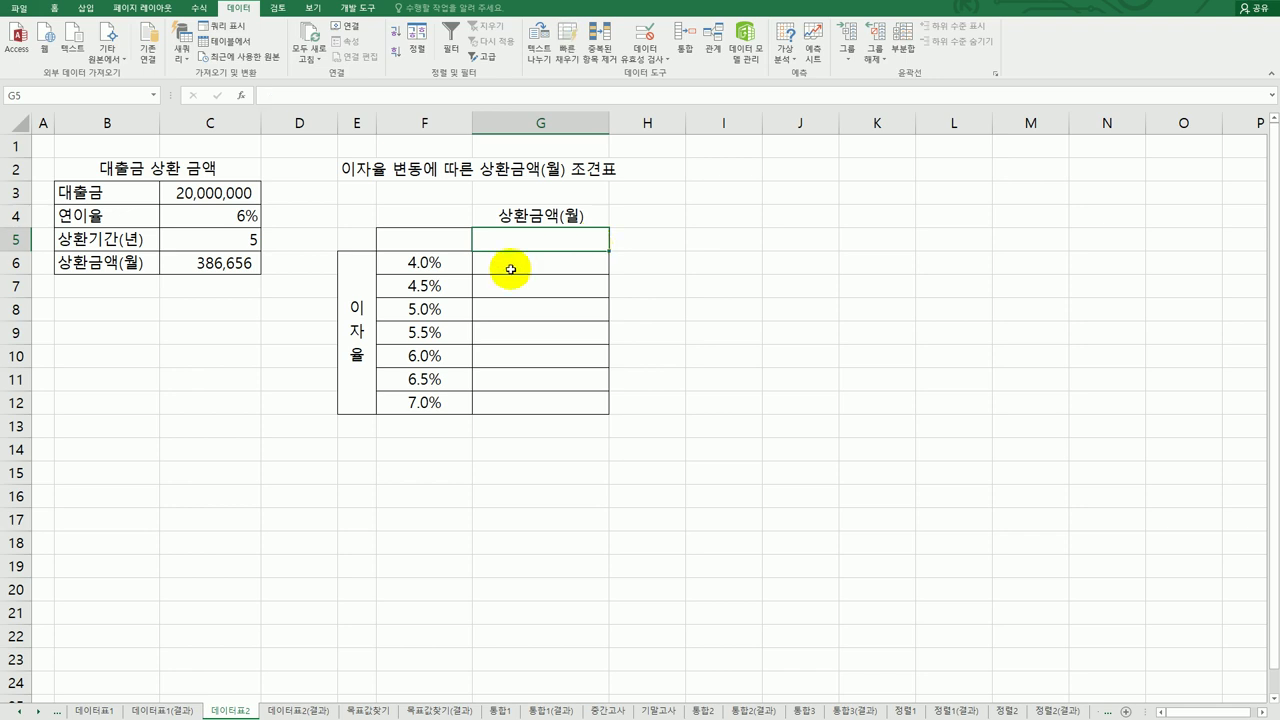
Step: Copy the formula text =PMT($C$4/12,$C$5 *12,-$C$3) from C6 into G5 under the 상환금액(월) heading
click(240, 265)
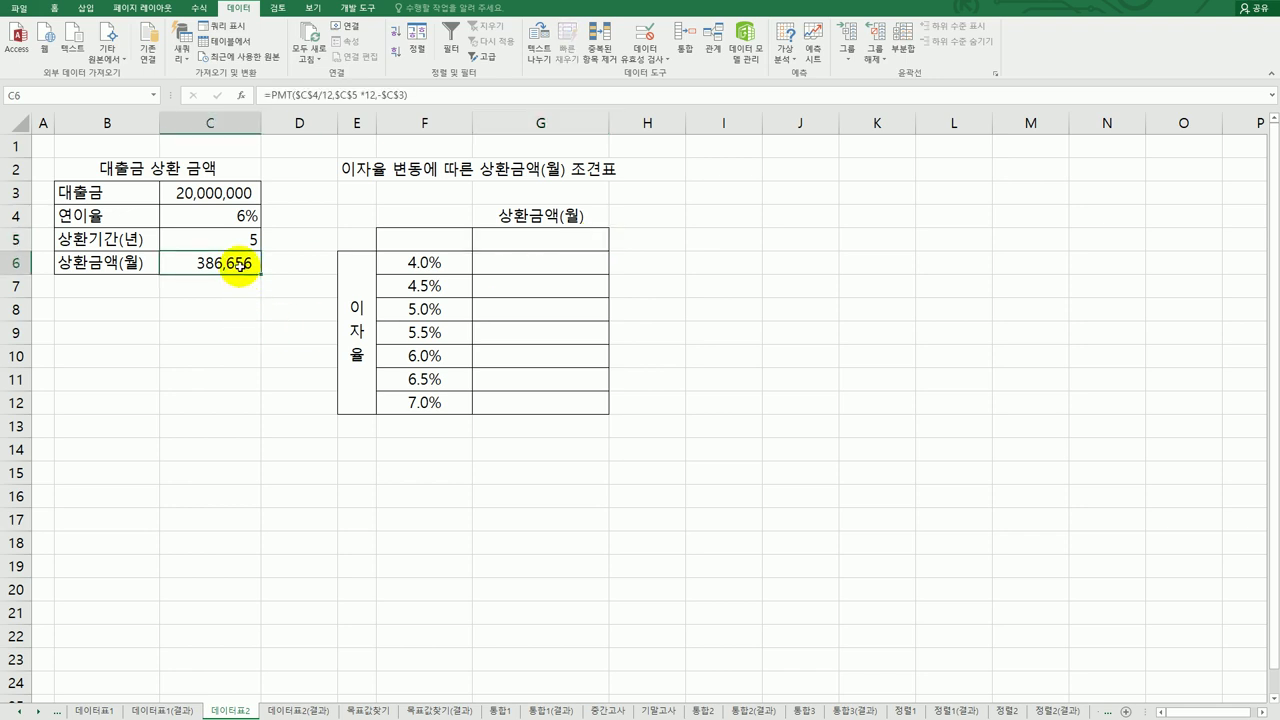
double_click(176, 265)
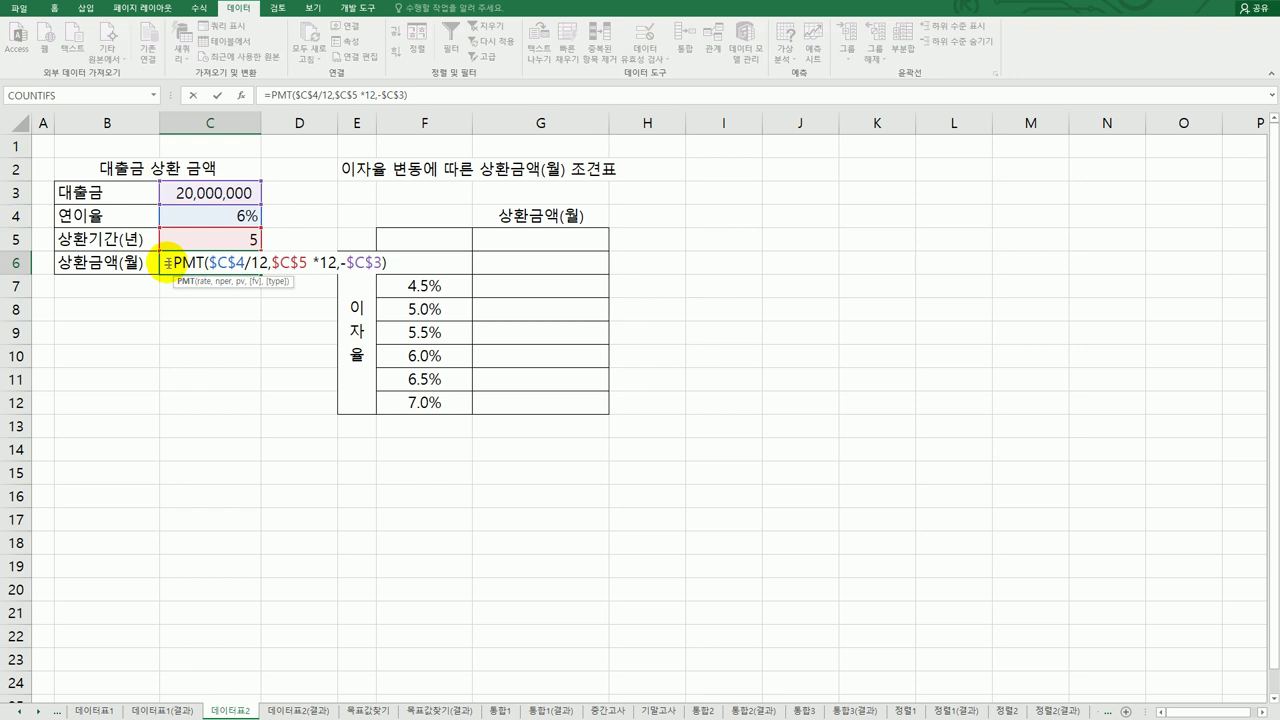
drag(166, 264, 426, 268)
key(ctrl+c)
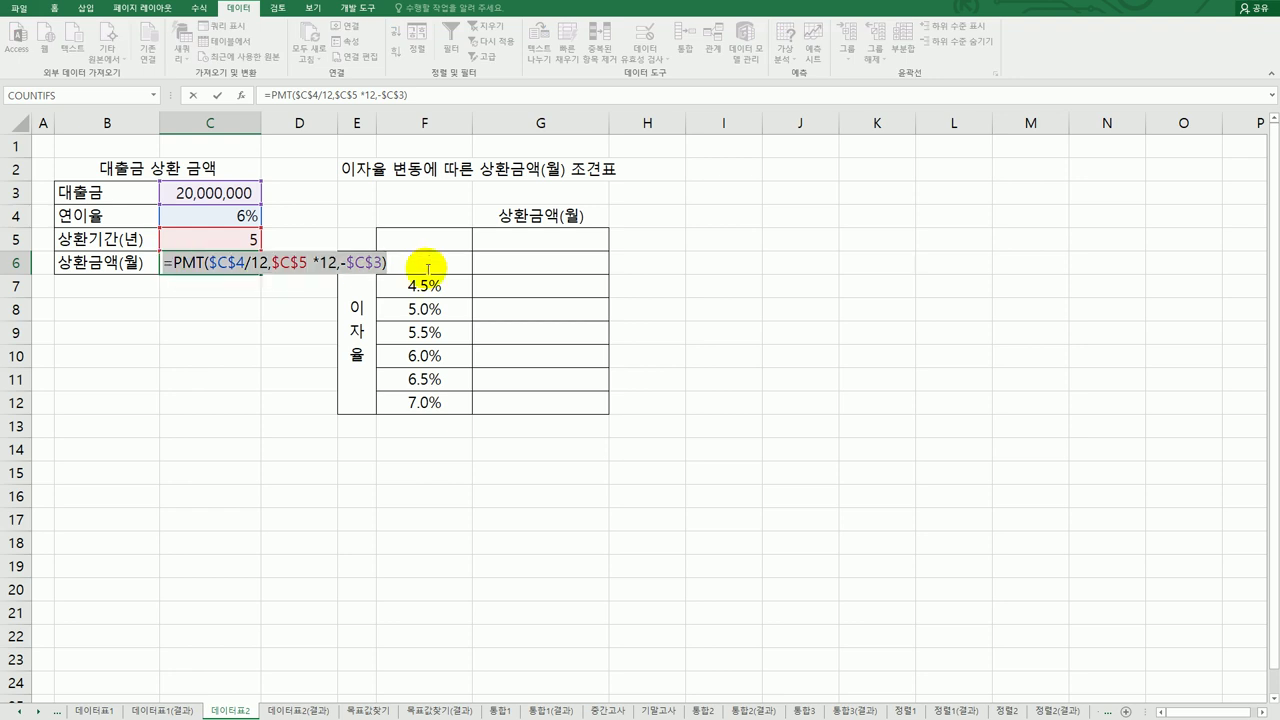
key(Escape)
click(523, 243)
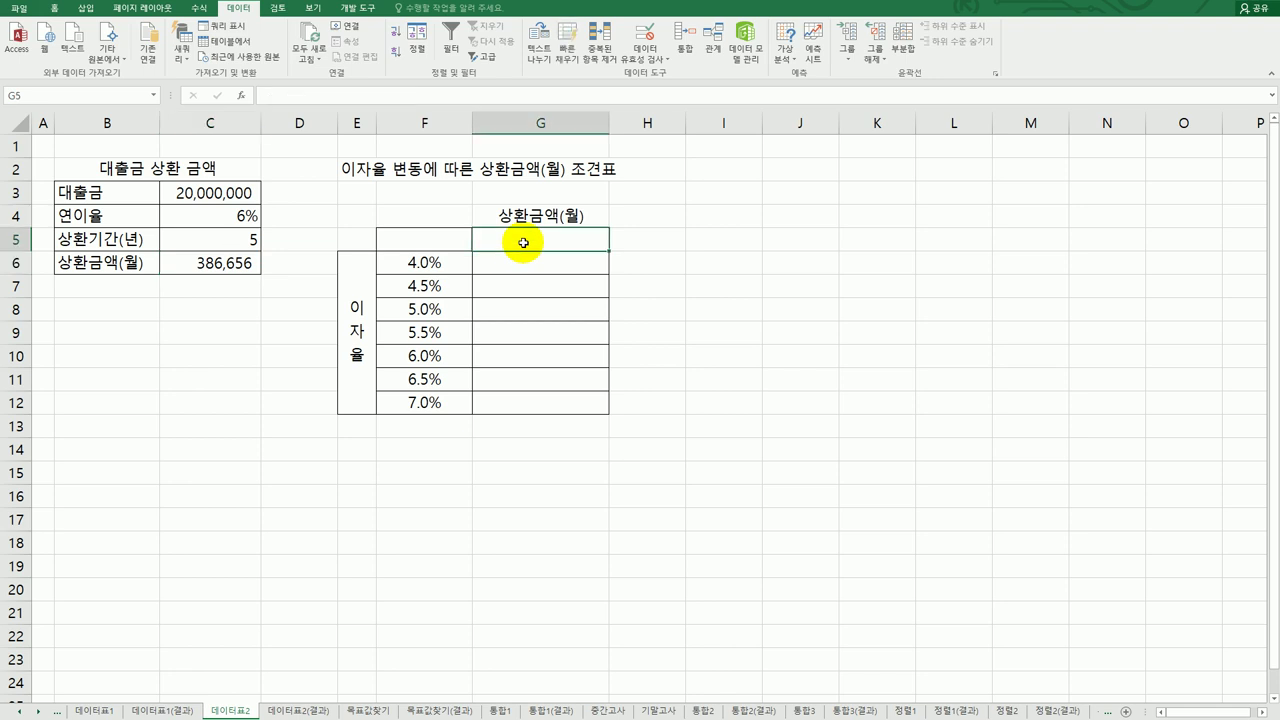
key(ctrl+v)
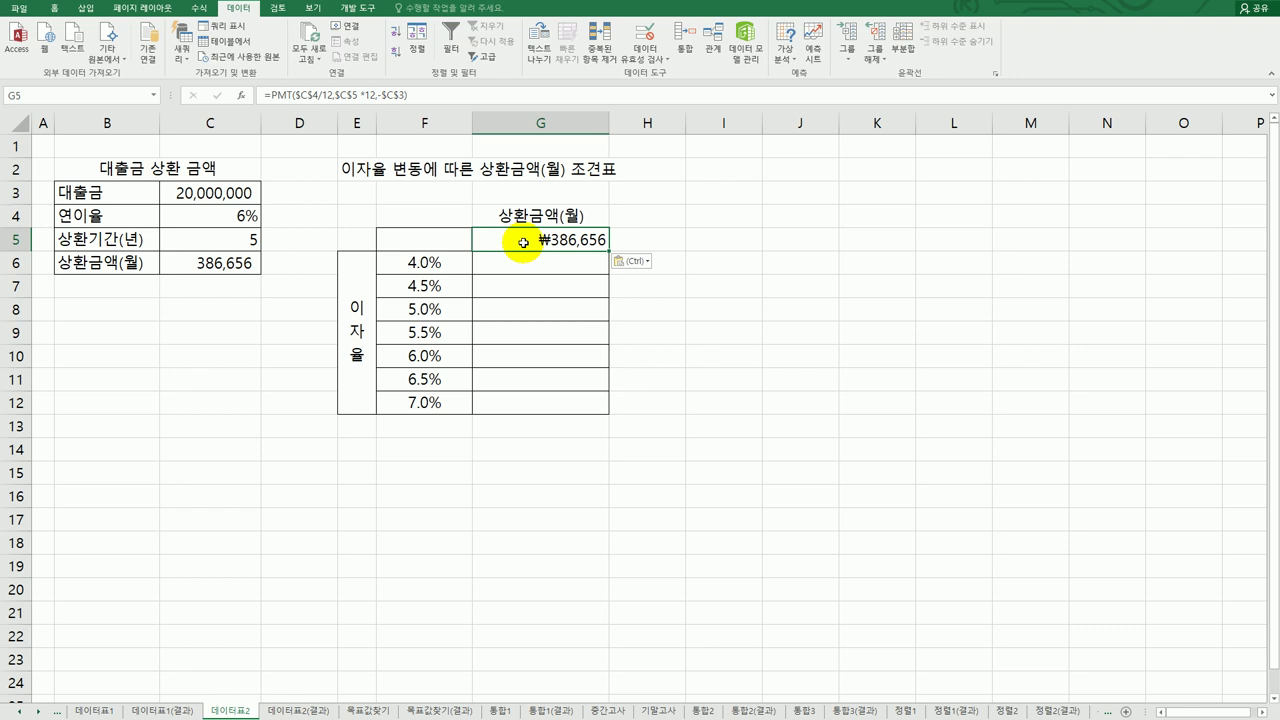
click(452, 264)
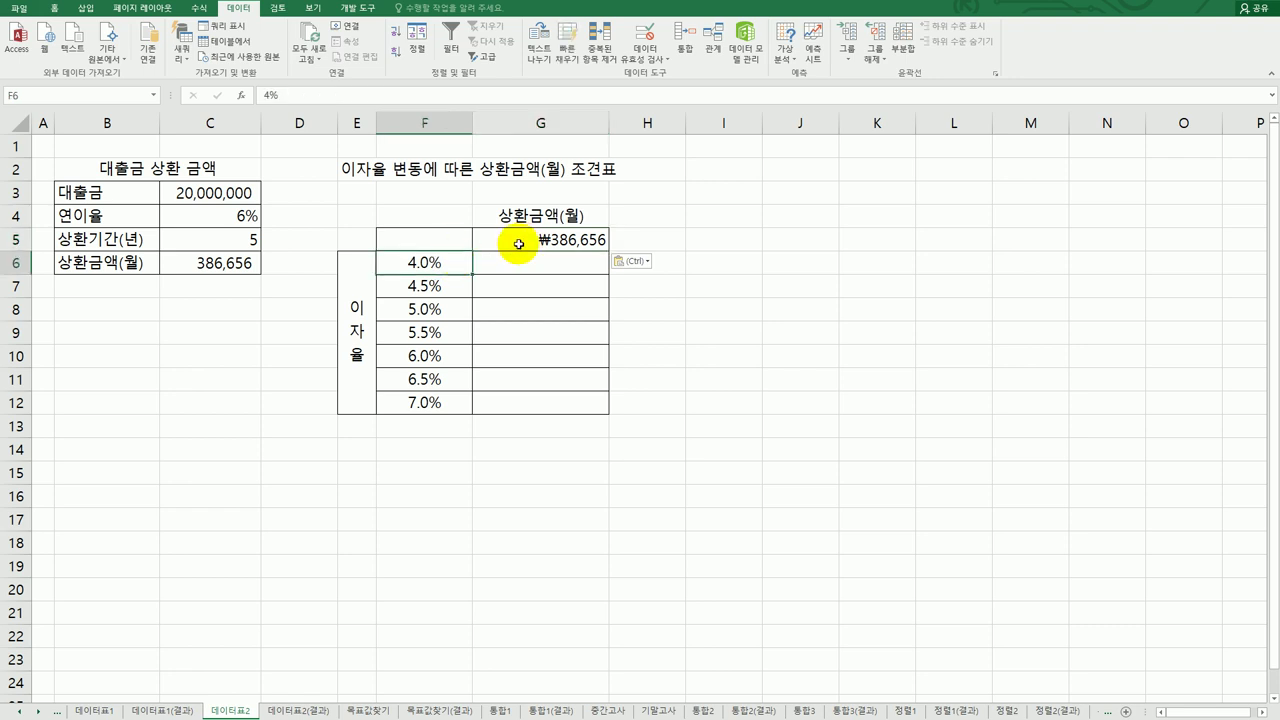
click(520, 243)
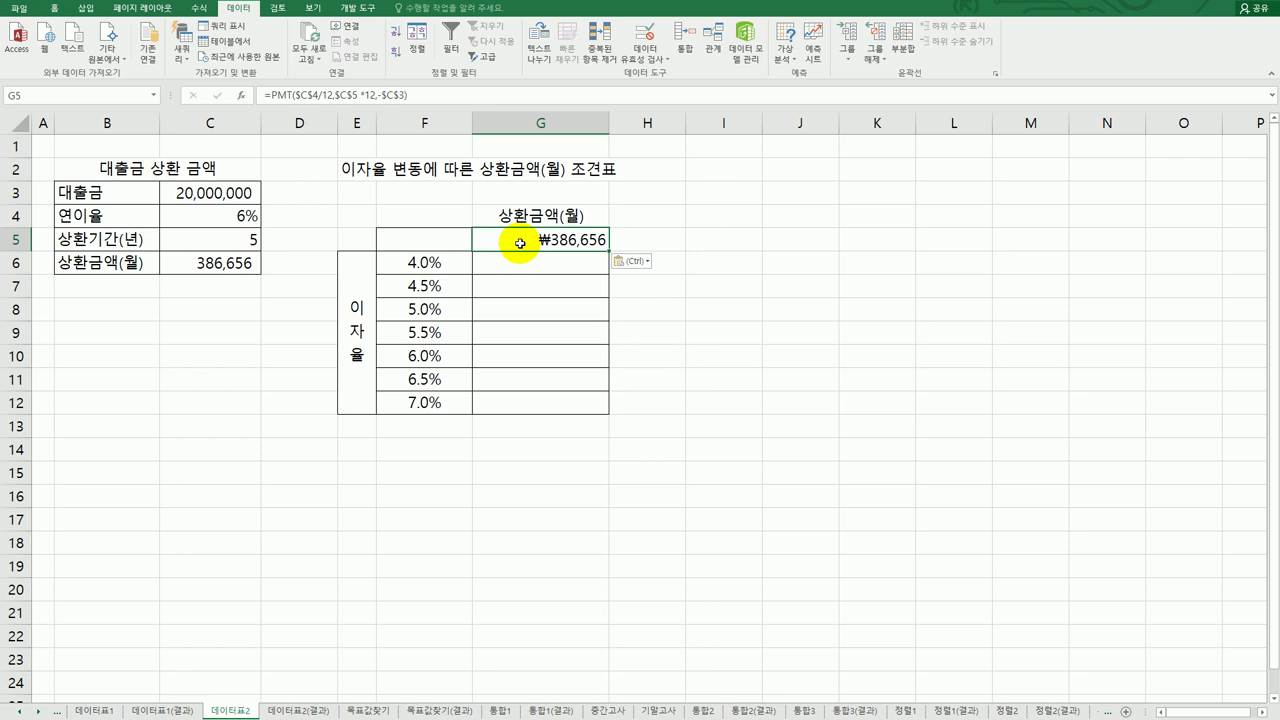
Step: Create a what-if data table over F5:G12 with $C$4 as the column input cell and no row input cell
drag(437, 246, 489, 398)
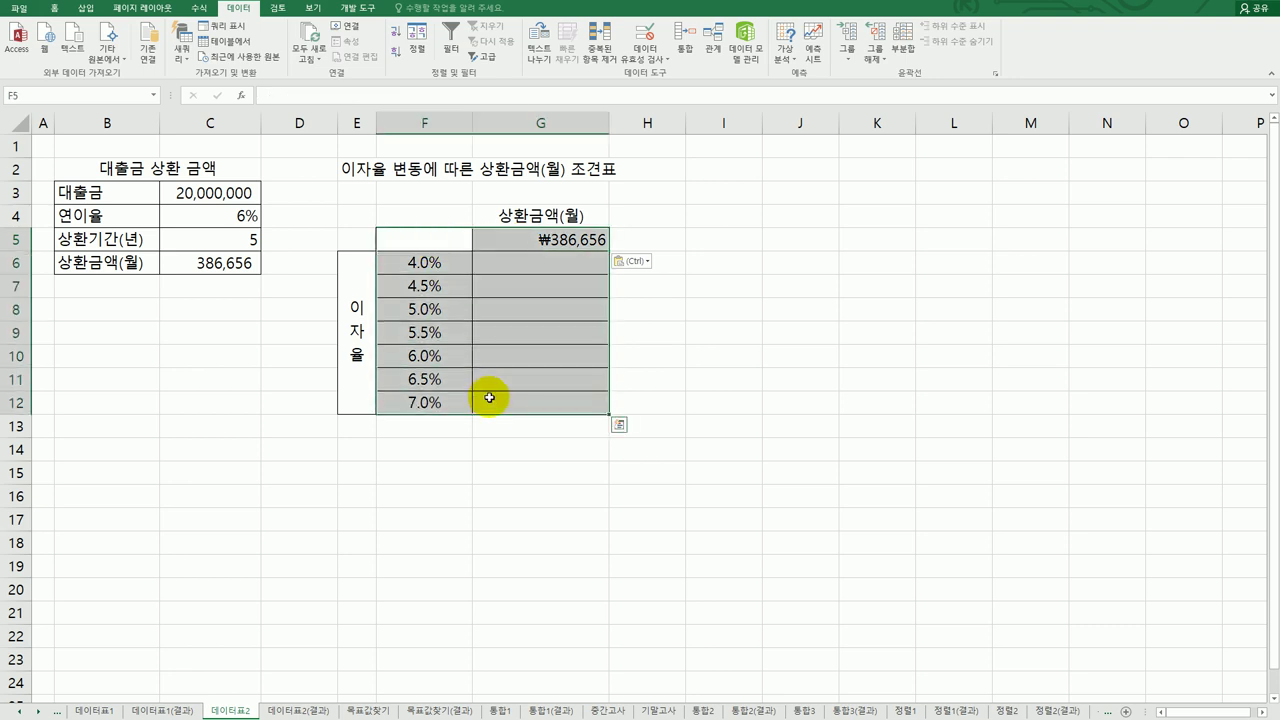
click(786, 64)
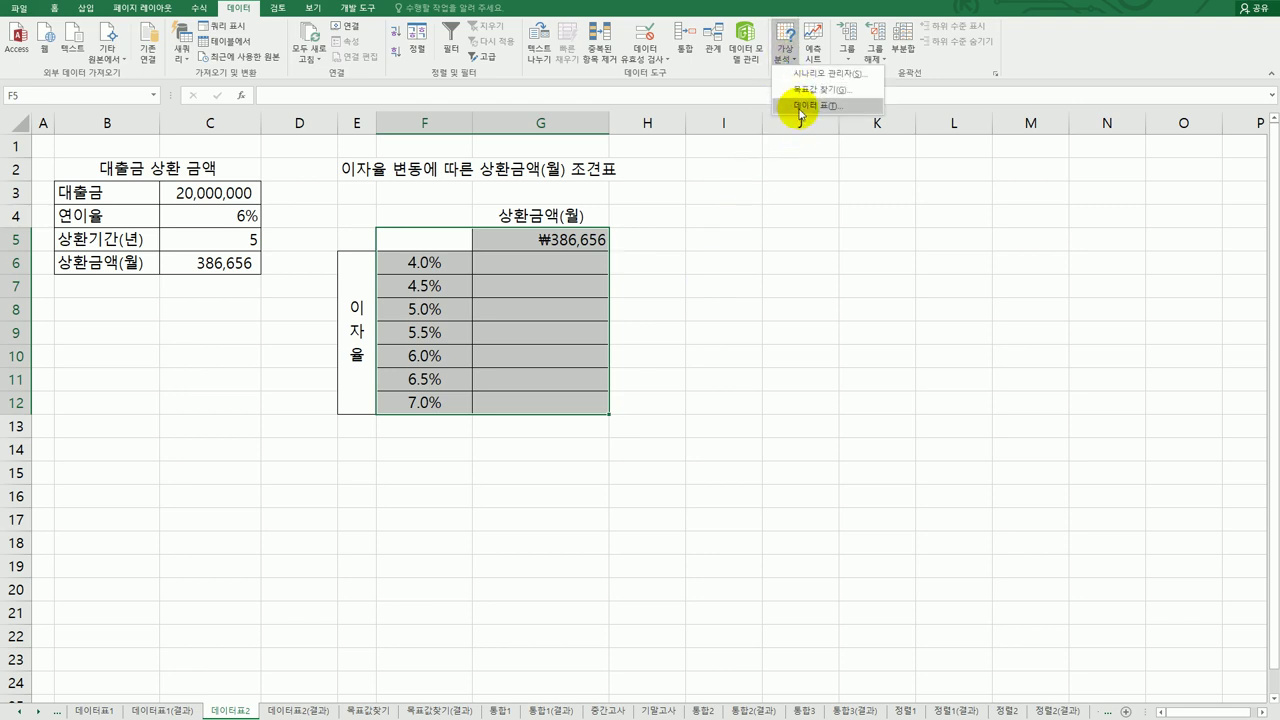
click(800, 107)
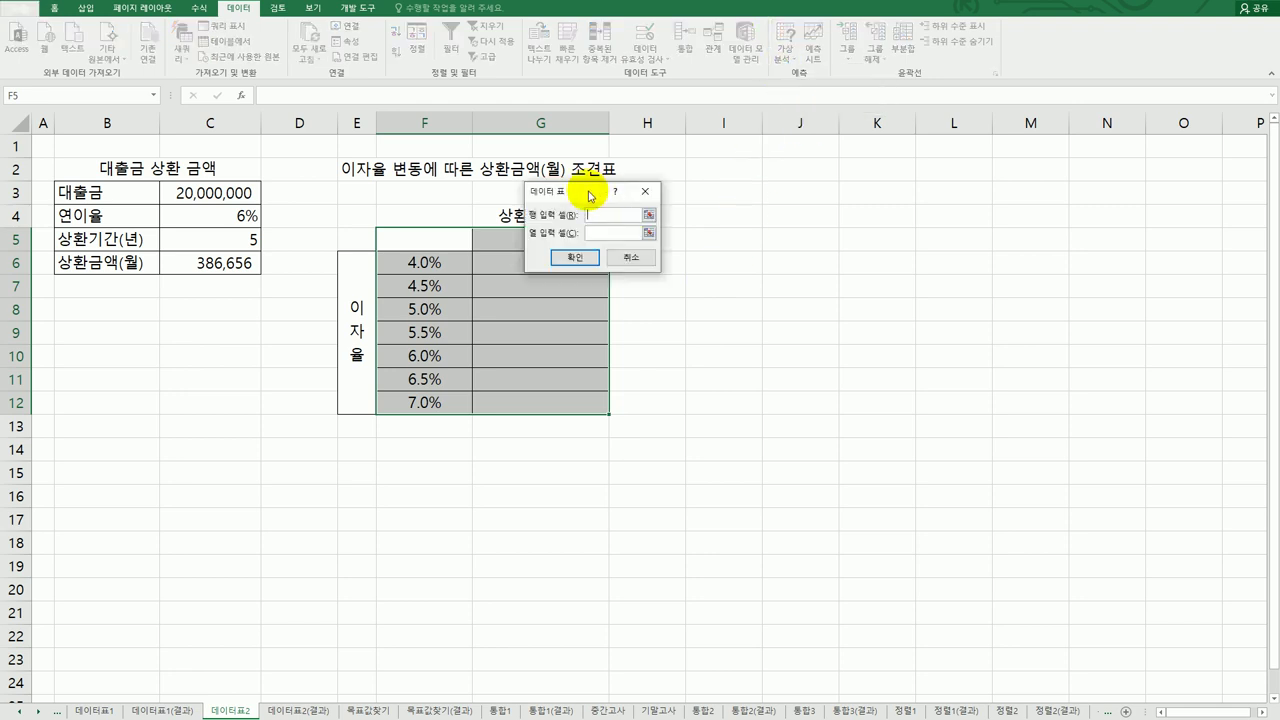
drag(592, 202, 768, 203)
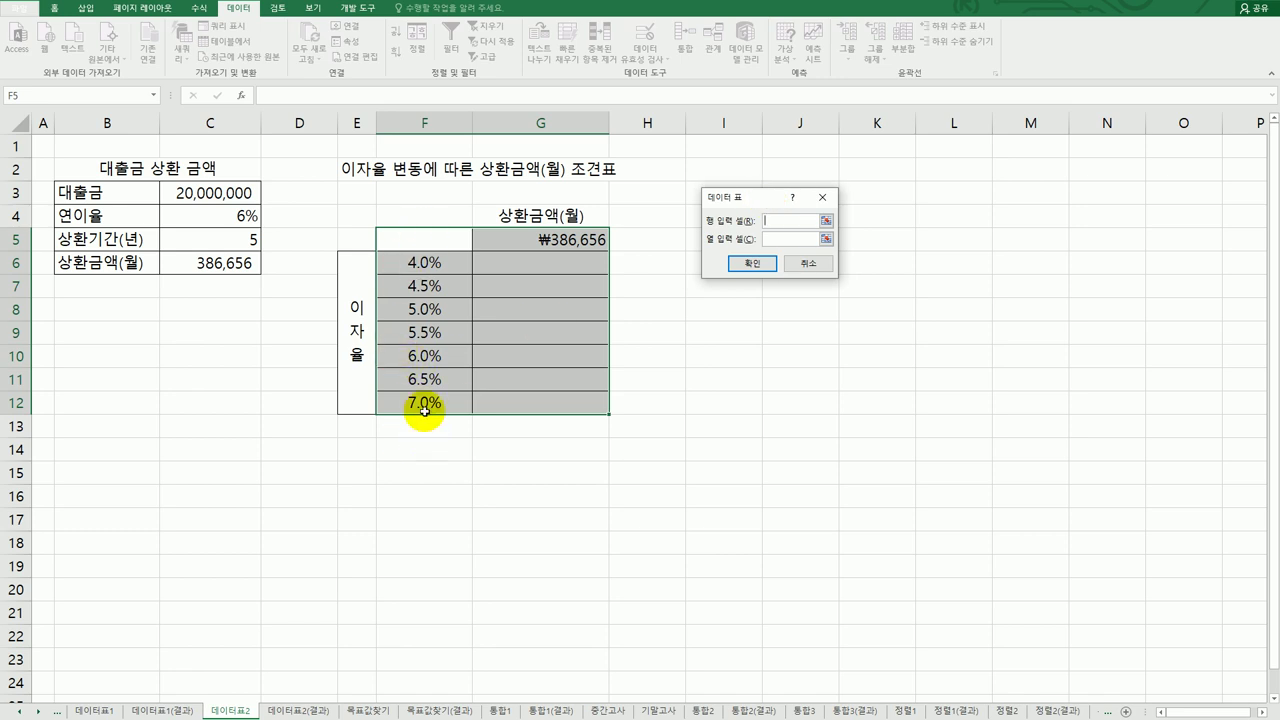
click(785, 239)
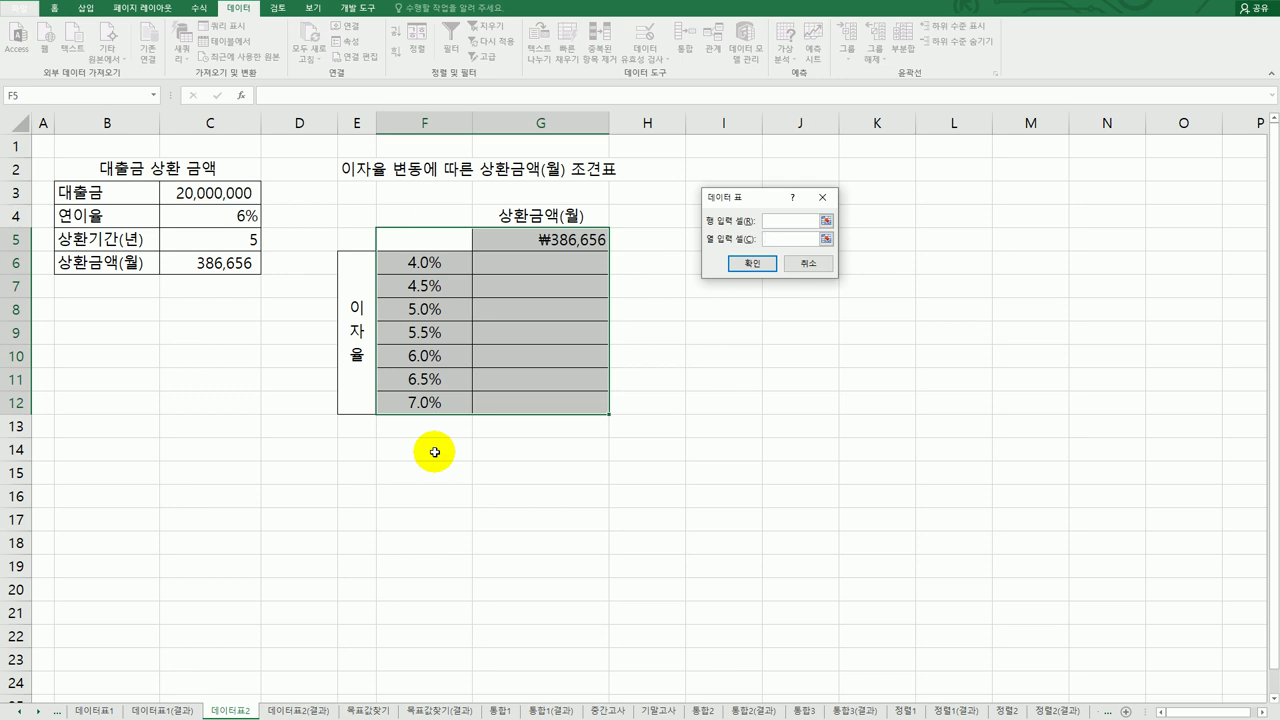
click(236, 214)
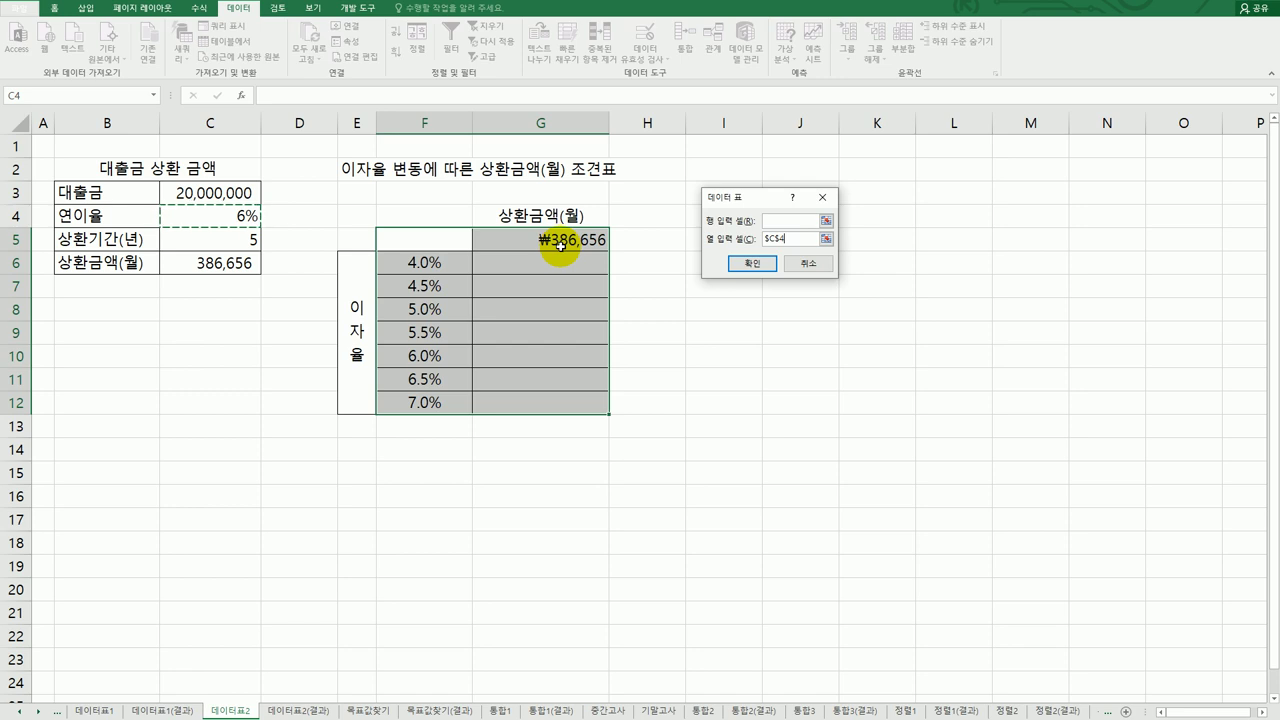
click(754, 265)
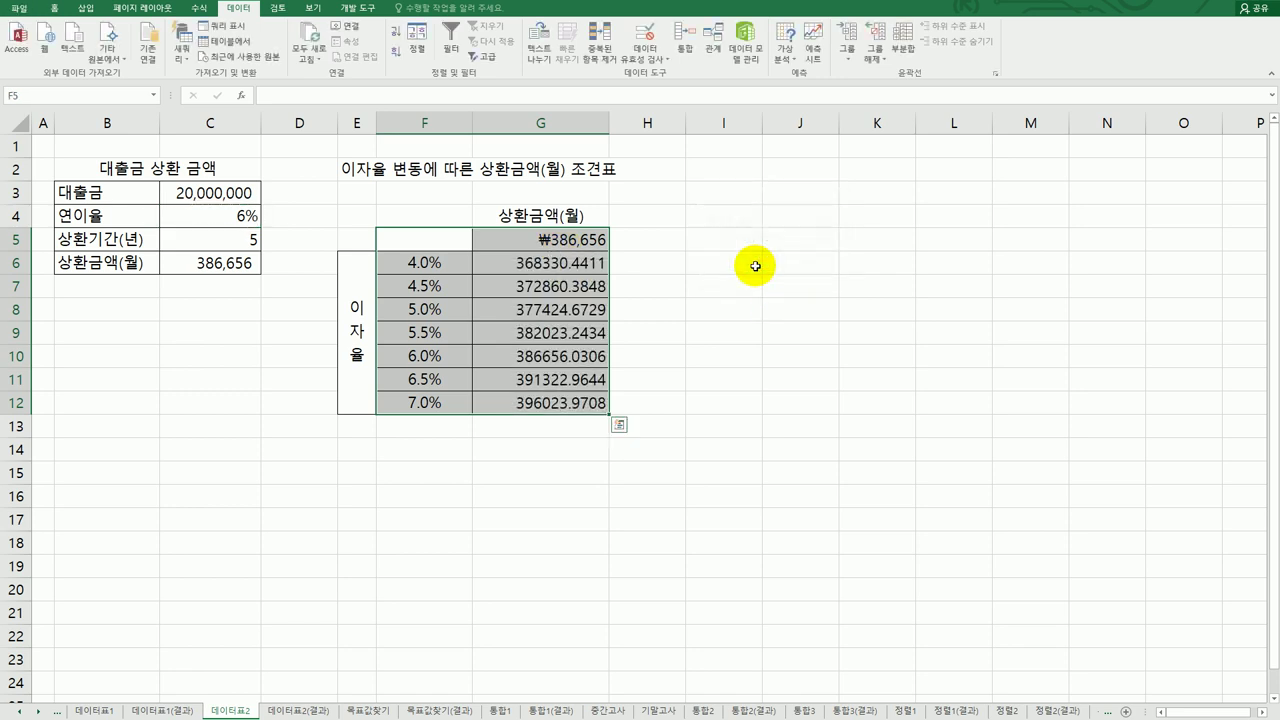
click(760, 344)
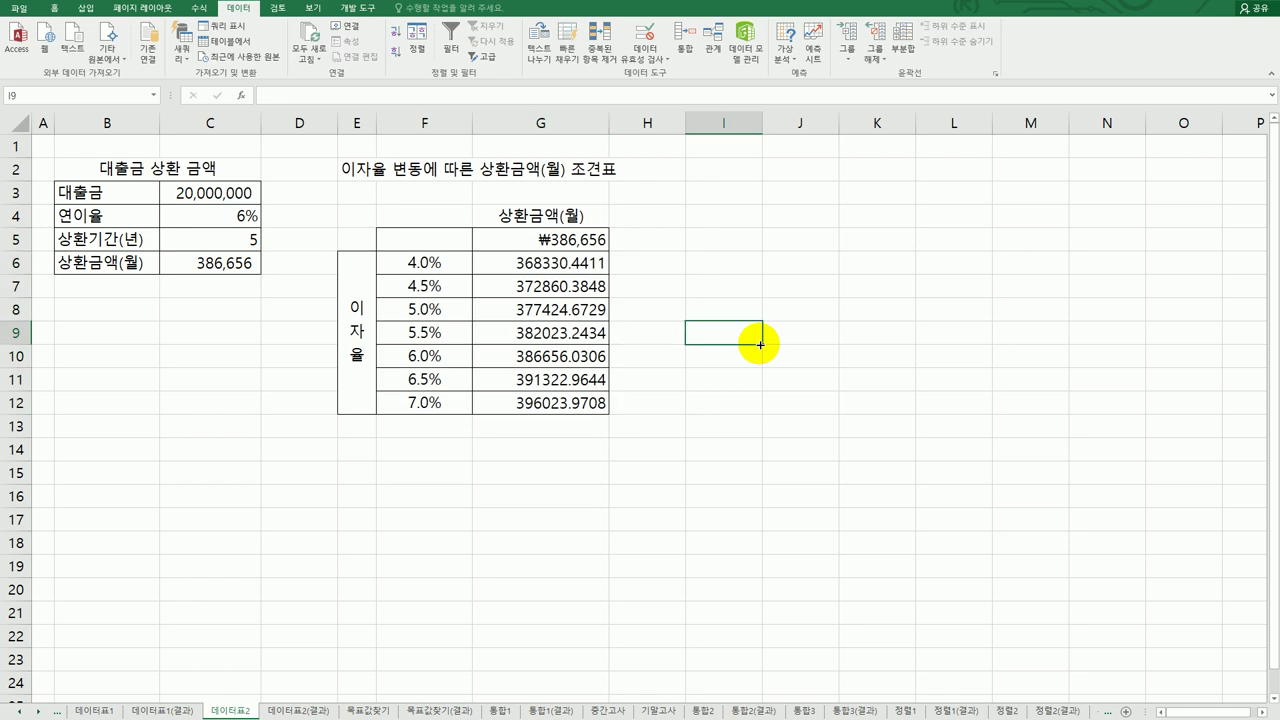
Step: Compare the repayment table on the 데이터표2 sheet with the answer on the 데이터표2(결과) sheet
click(302, 711)
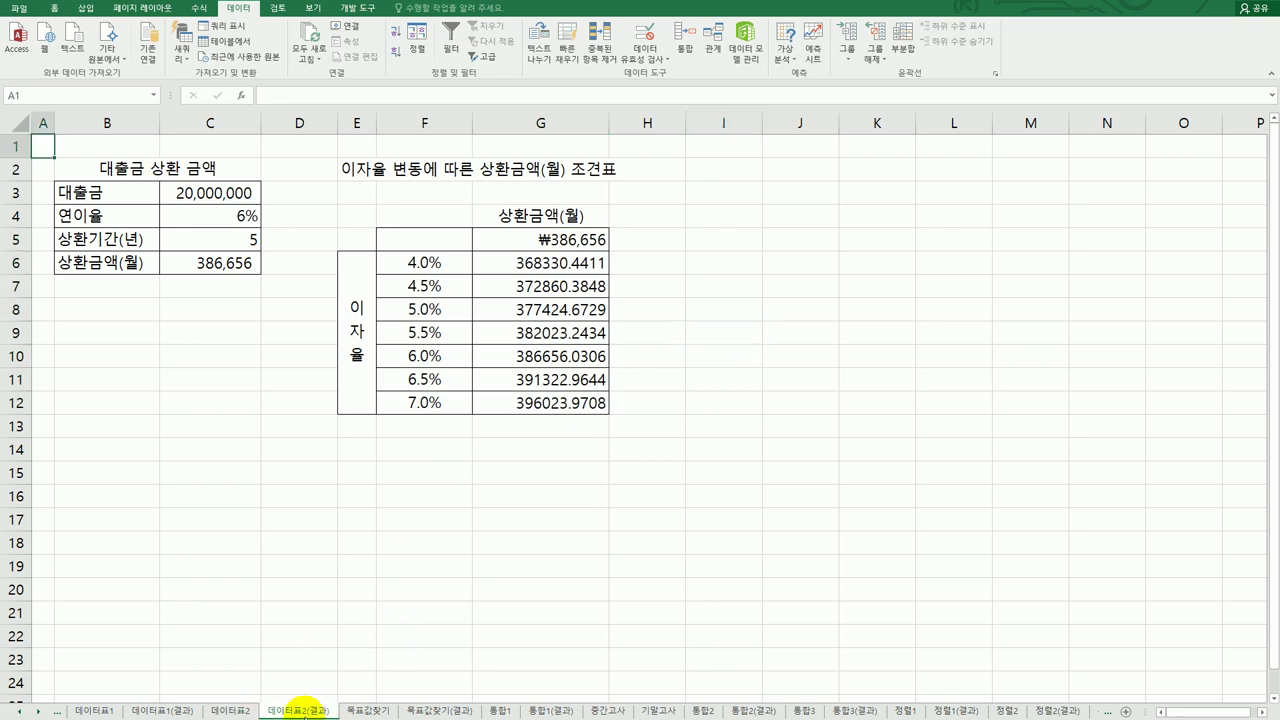
click(230, 711)
click(302, 711)
click(706, 607)
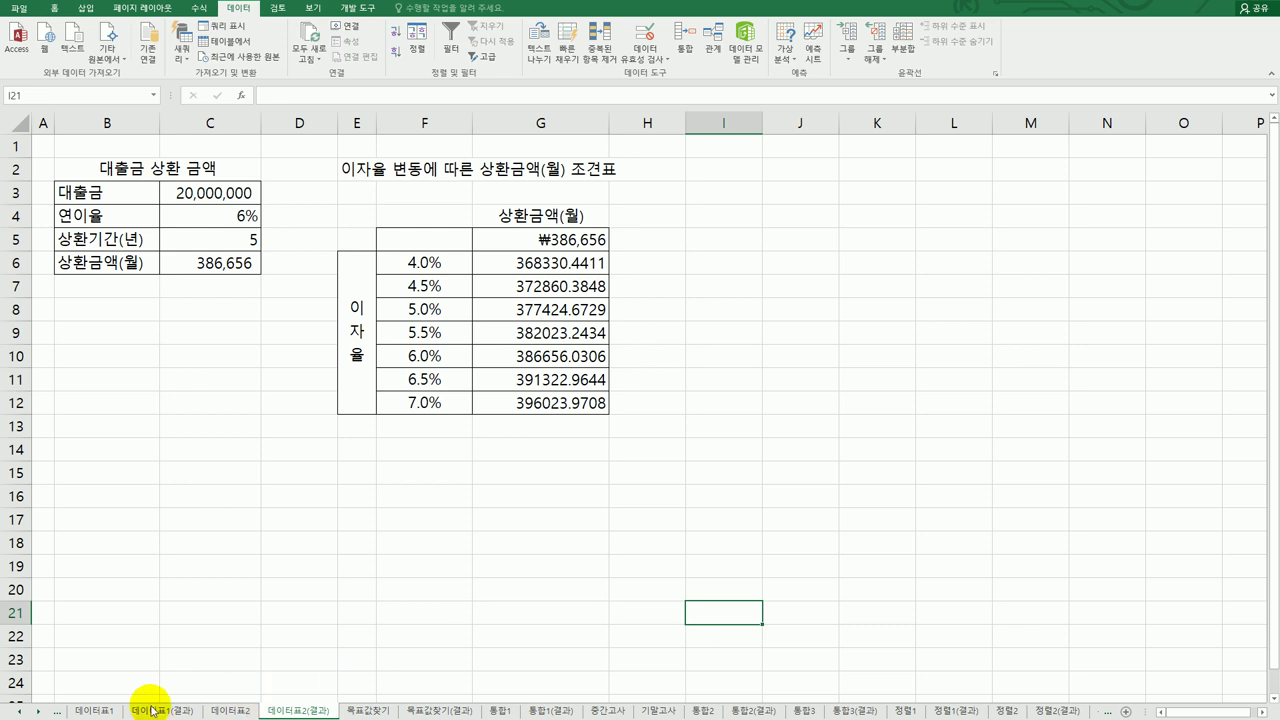
Step: Review on the 데이터표1 sheet how the useful lives D9:I9, salvage values C10:C15 and corner formula in C9 are arranged
click(105, 712)
drag(314, 336, 829, 331)
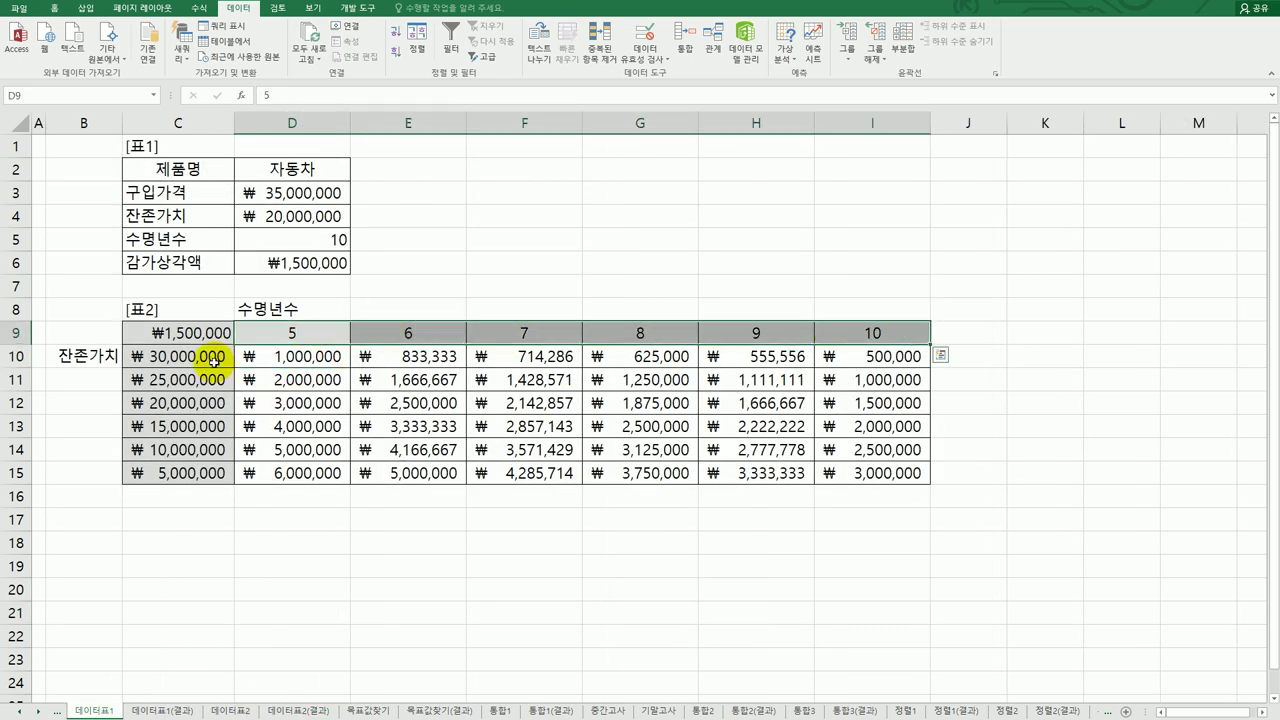
click(190, 356)
drag(190, 356, 180, 480)
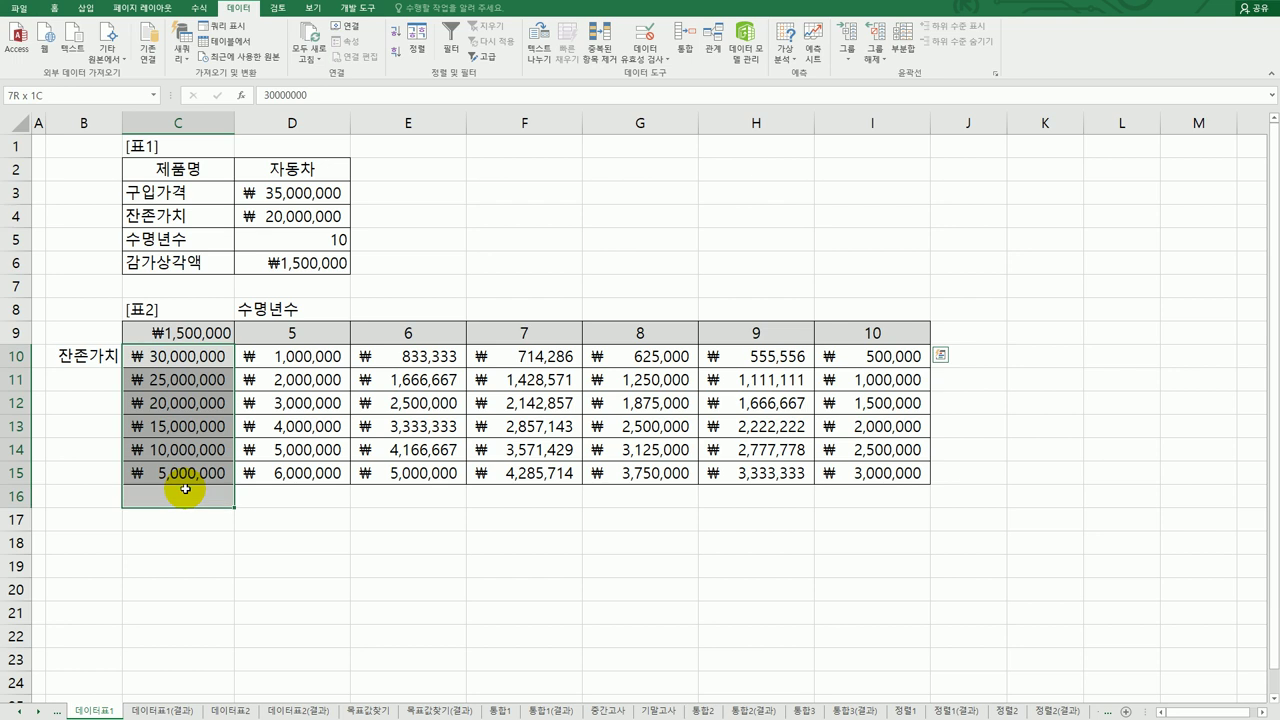
click(218, 333)
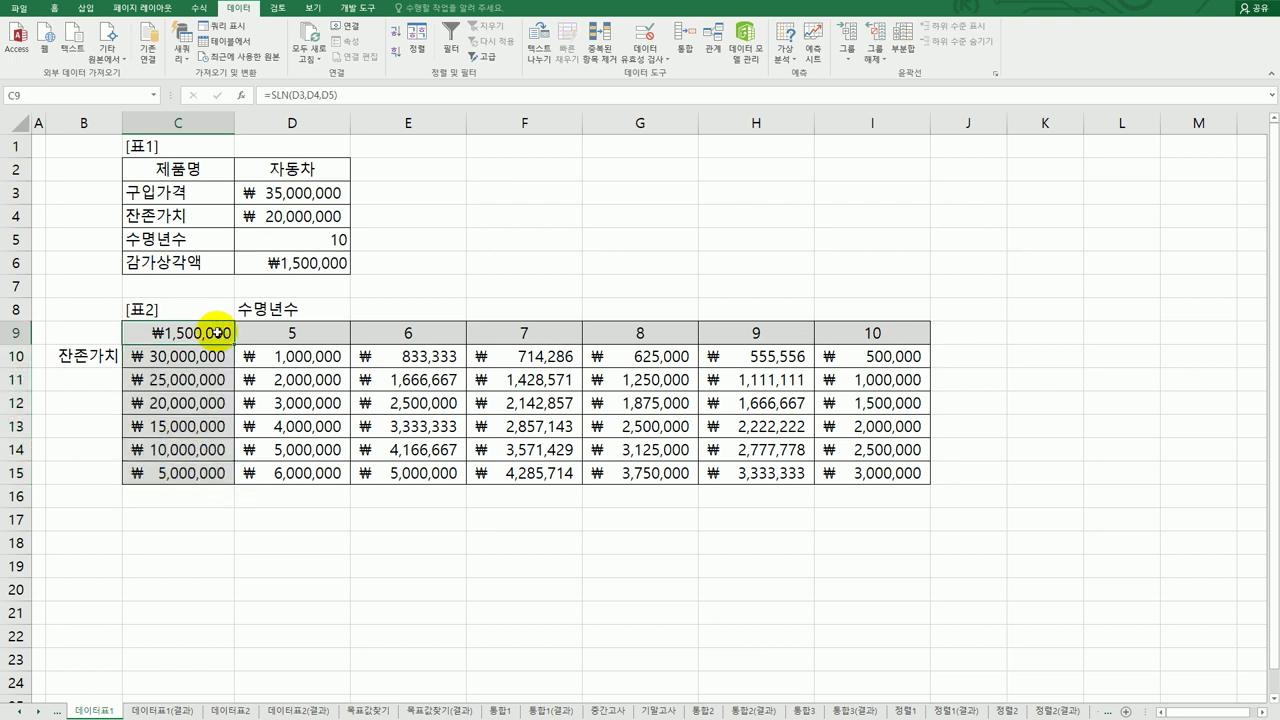
Step: Review on the 데이터표2 sheet the interest rates F6:F12, the formula in G5 and the data table cells G6:G12
click(229, 709)
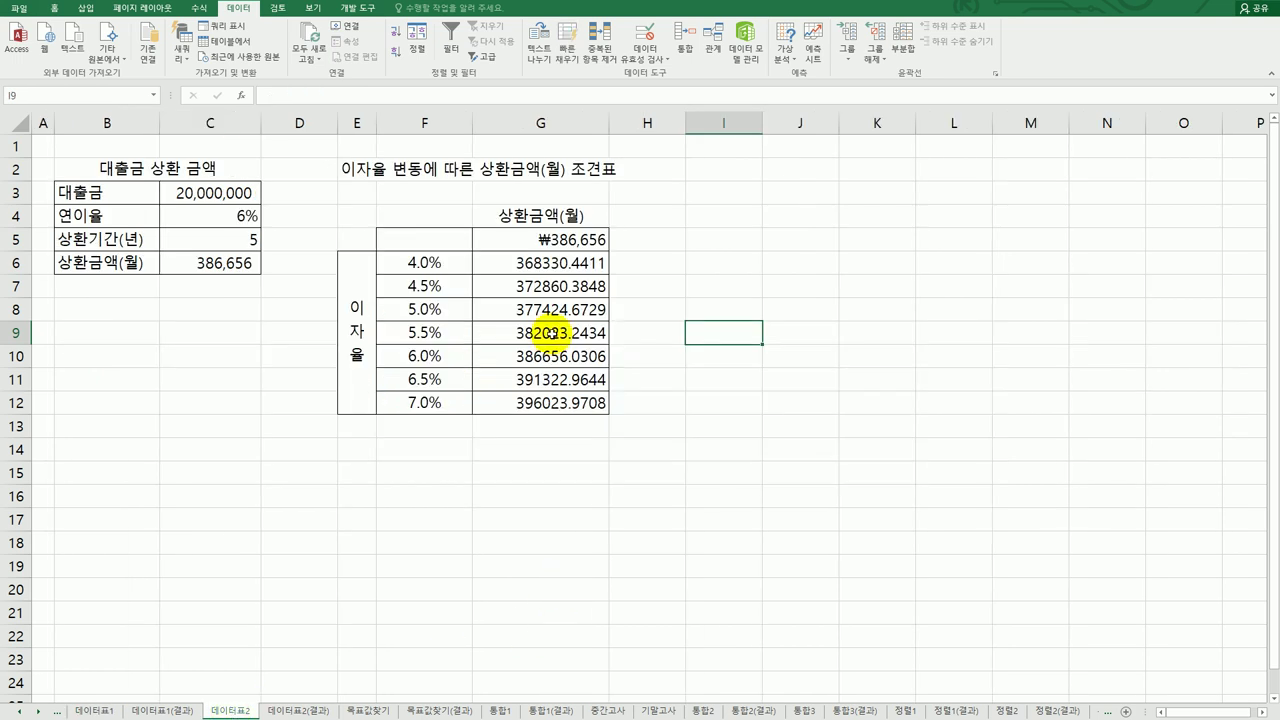
drag(428, 262, 420, 404)
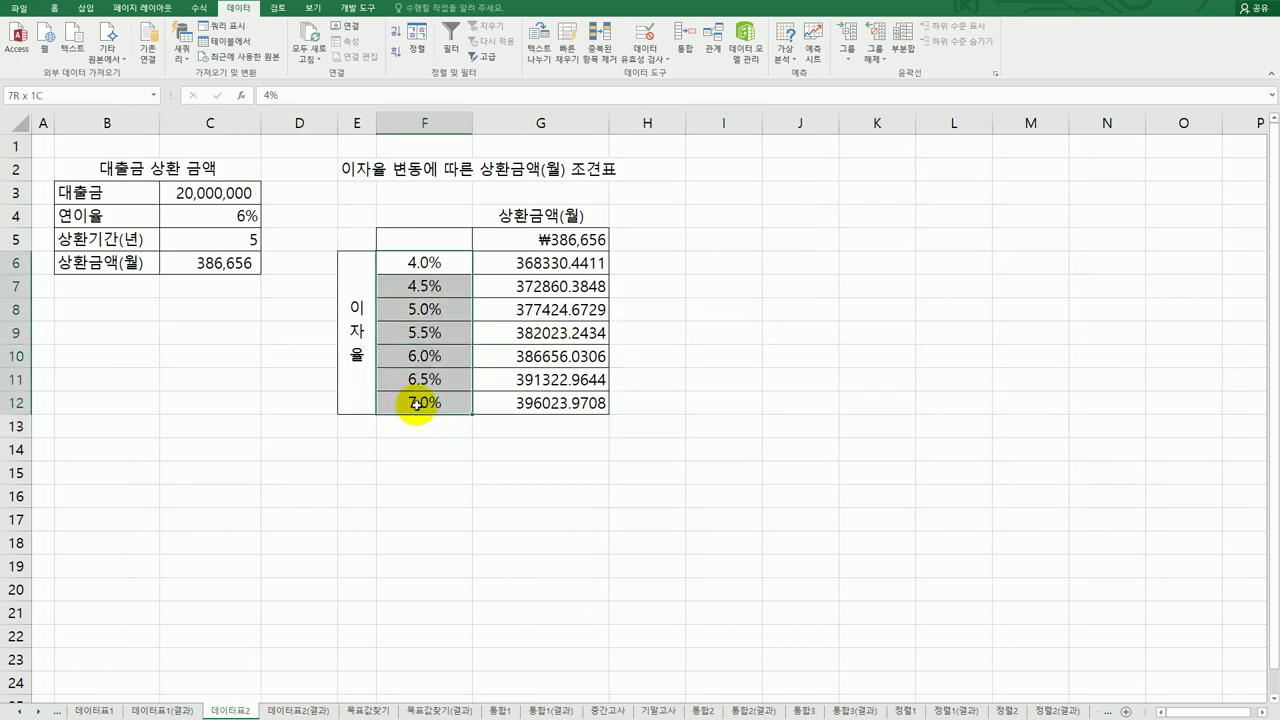
drag(505, 264, 520, 403)
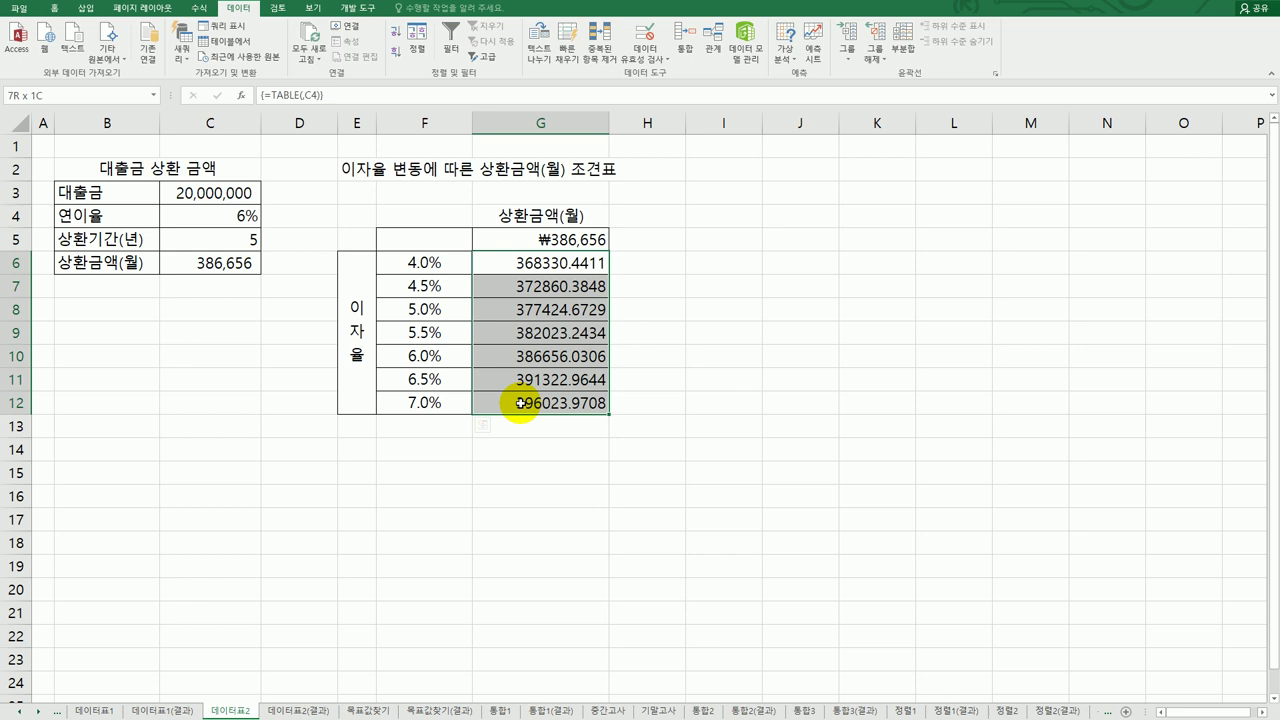
click(550, 239)
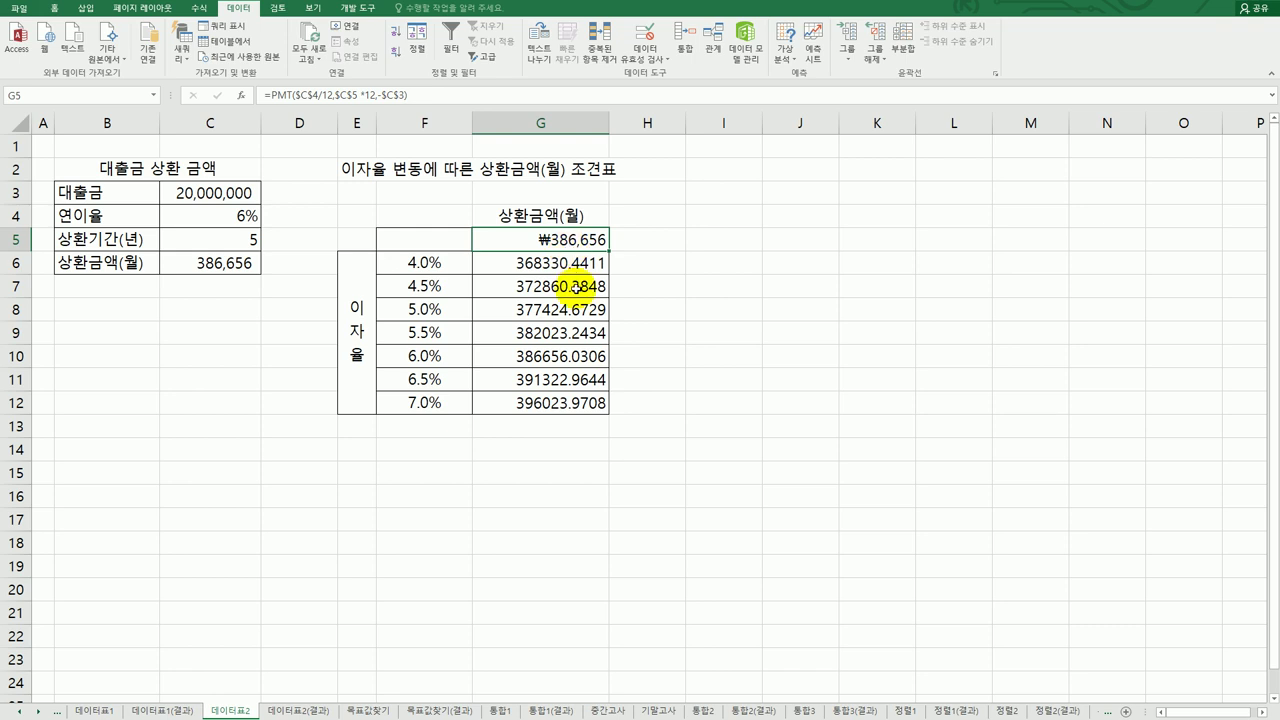
click(578, 403)
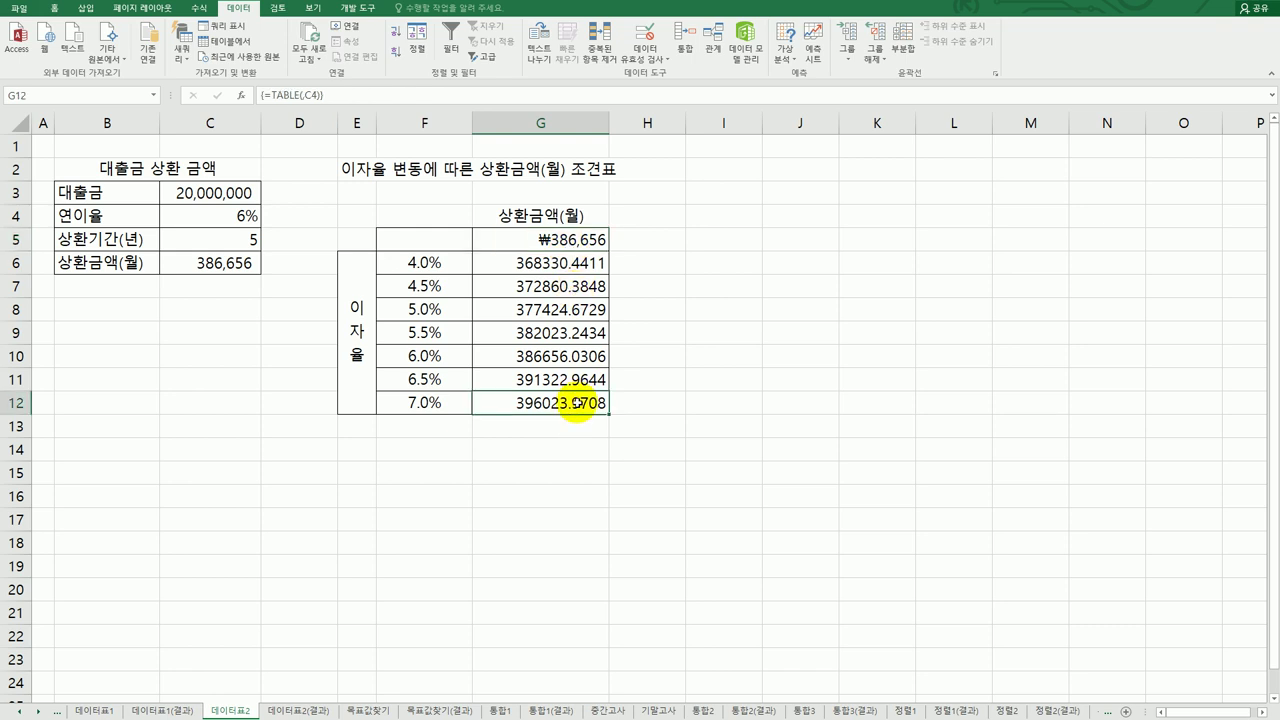